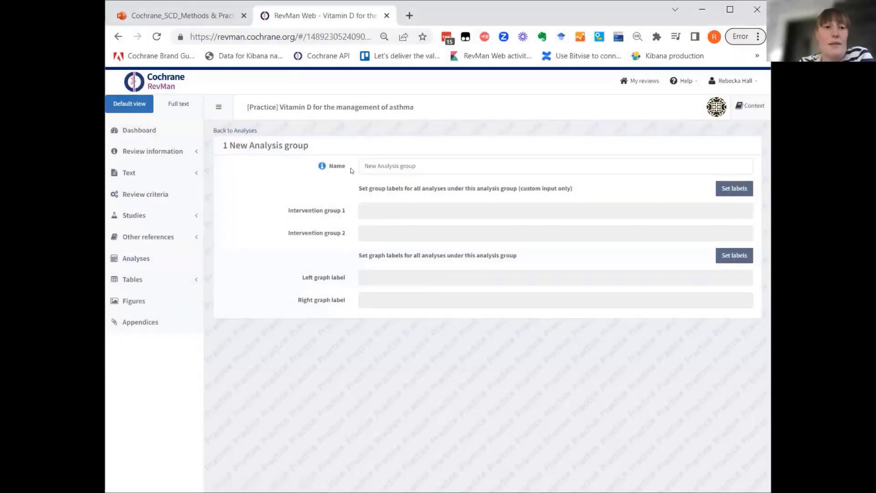
# - Replace the default group name with 'Vitamin D vs placebo' and save it
pyautogui.moveTo(416, 167); pyautogui.dragTo(360, 158)
pyautogui.press('BackSpace')
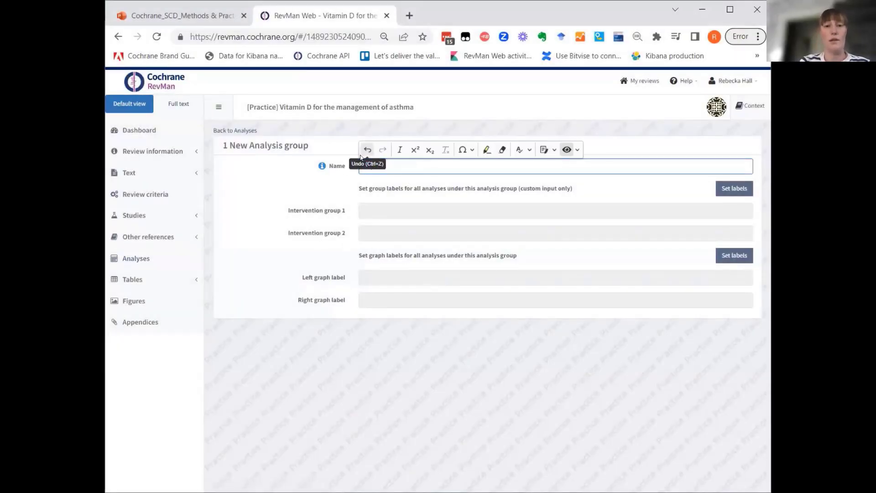
pyautogui.write('Vitamin D v')
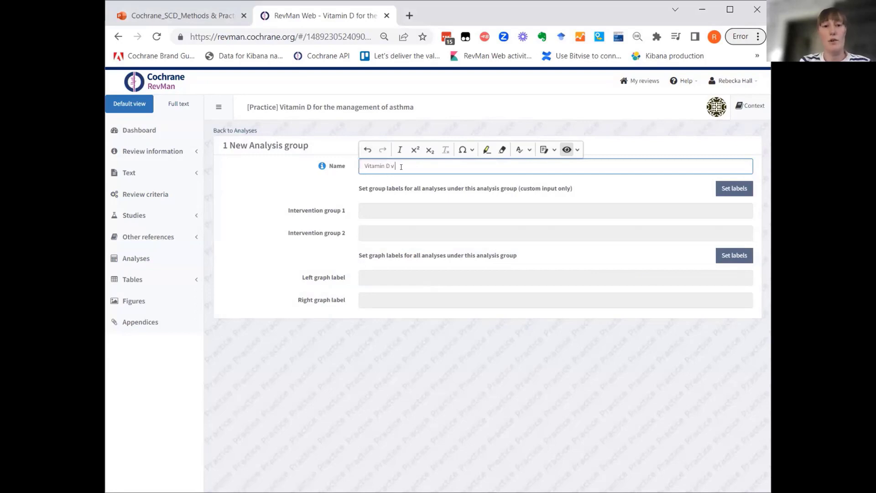
pyautogui.write('s placebo')
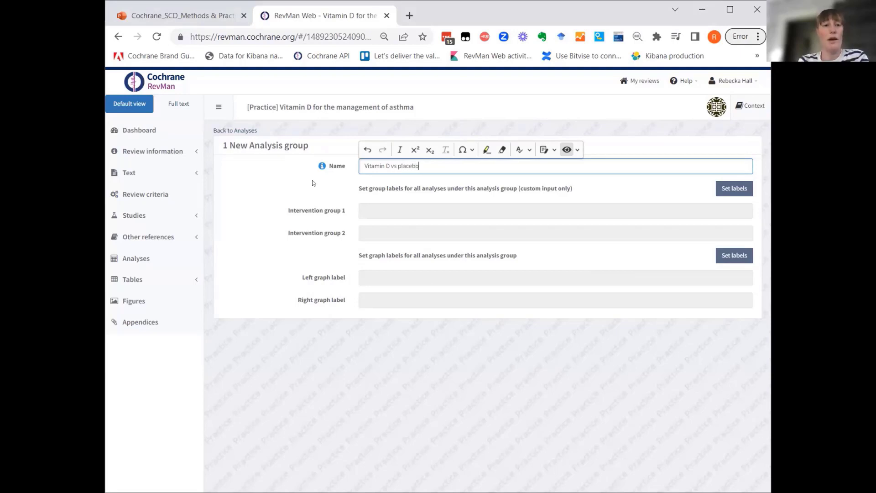
pyautogui.click(236, 130)
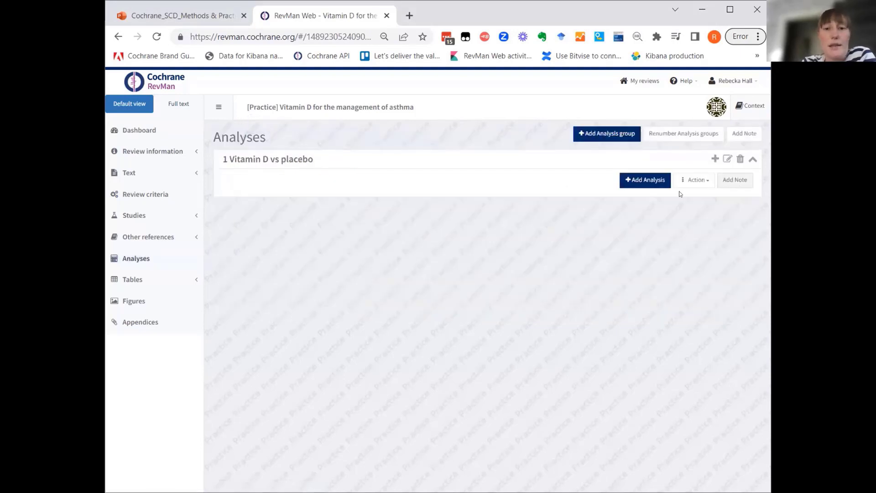
pyautogui.click(636, 180)
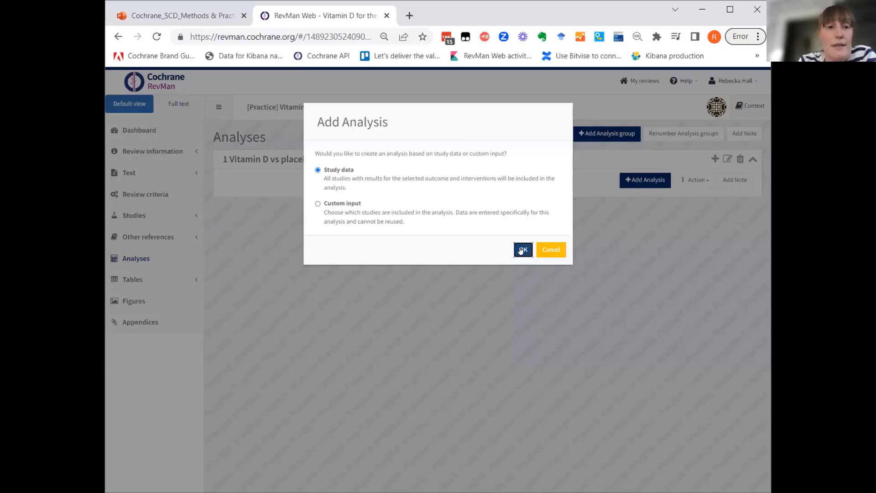
# - Confirm Study data as the basis for new analysis 1.1
pyautogui.click(521, 250)
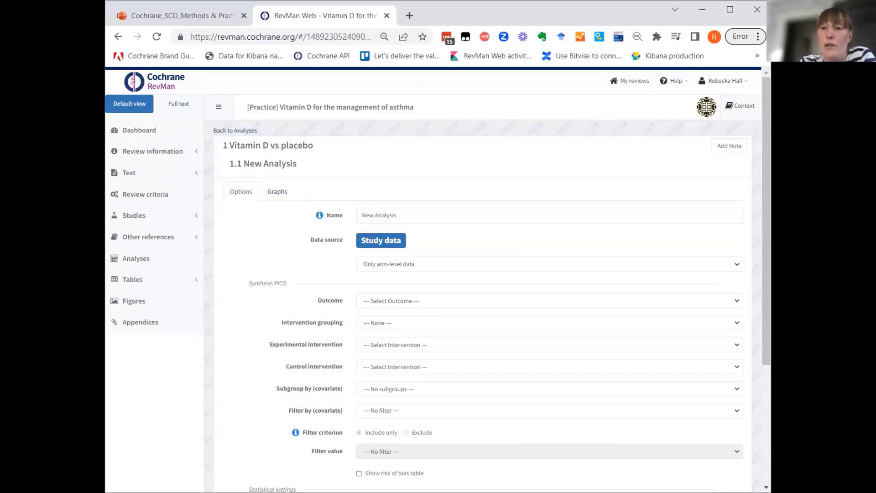
# - Switch analysis 1.1's data level to contrast- and arm-level data, preferring arm-level where both exist
pyautogui.click(436, 267)
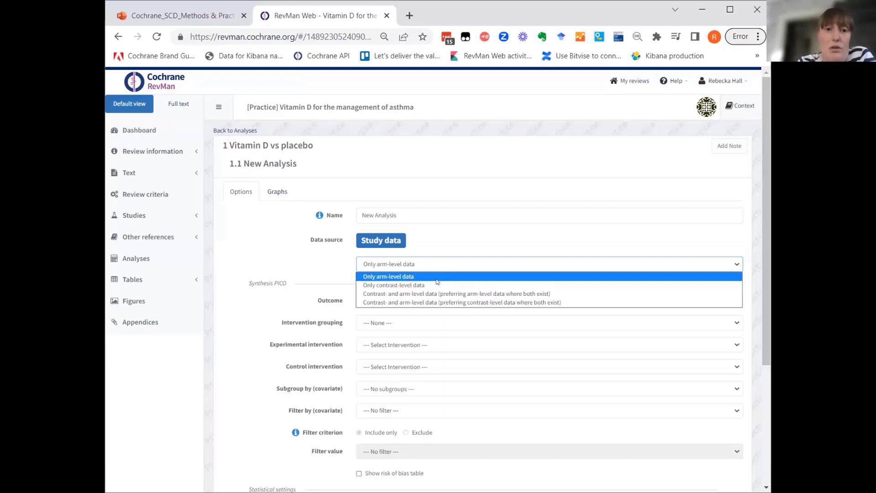
pyautogui.click(327, 258)
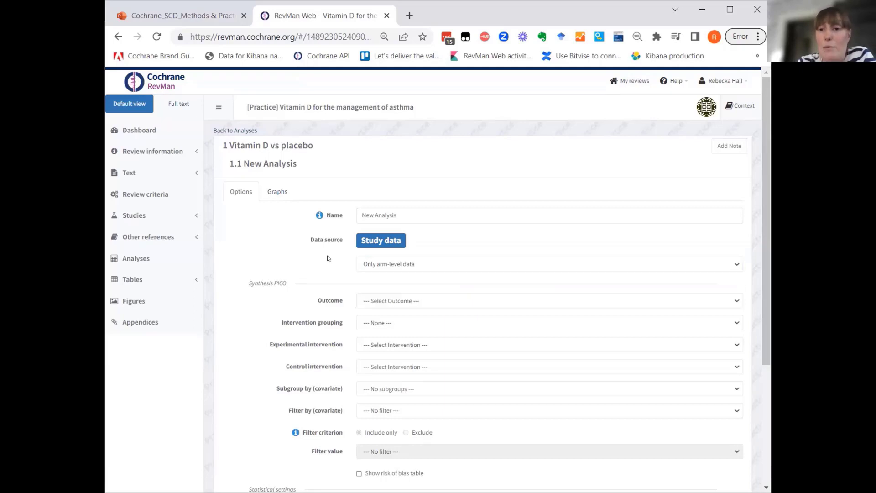
pyautogui.click(582, 267)
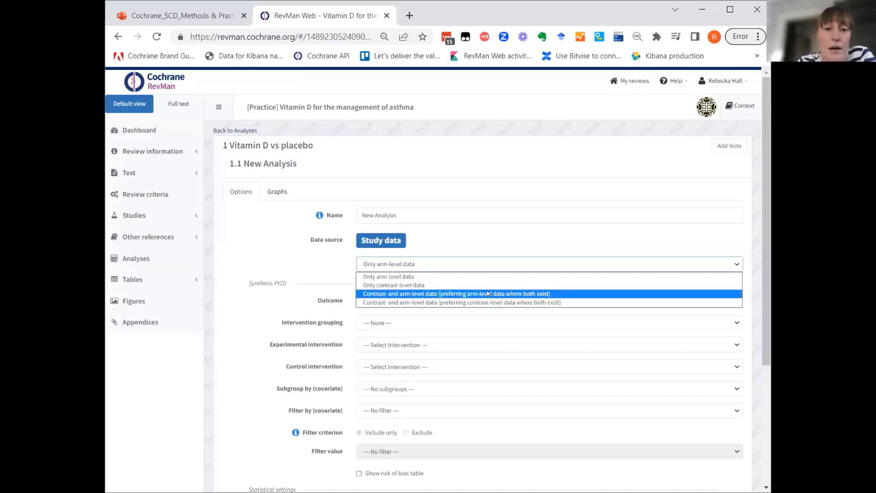
pyautogui.click(487, 292)
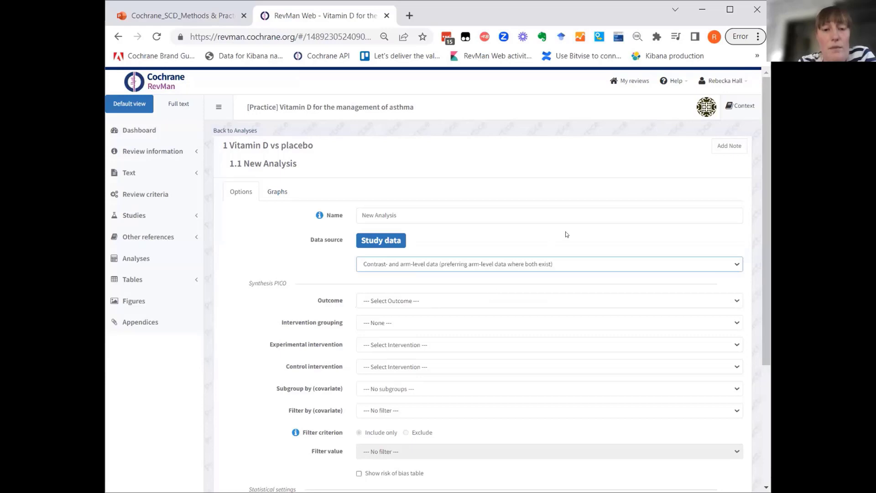
# - Choose the One or more exacerbations outcome and group interventions as Vitamin D (any form) vs placebo
pyautogui.scroll(-1, 565, 231)
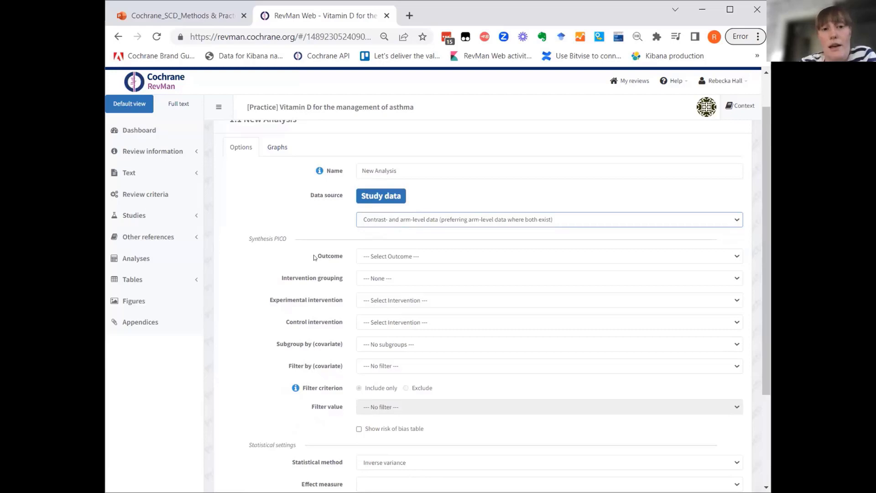
pyautogui.click(397, 256)
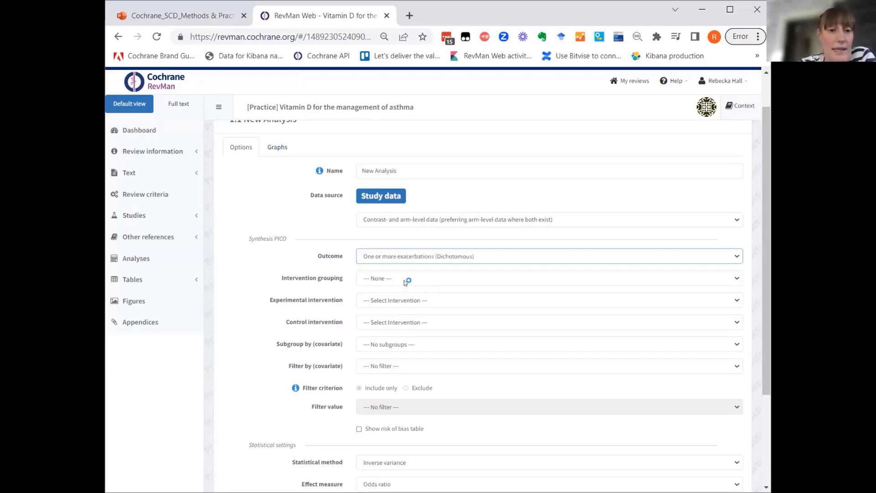
pyautogui.click(389, 275)
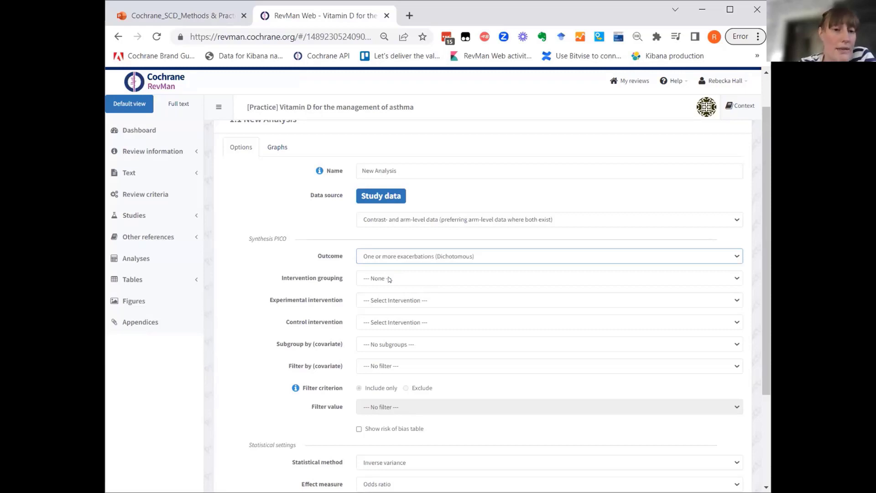
pyautogui.click(389, 279)
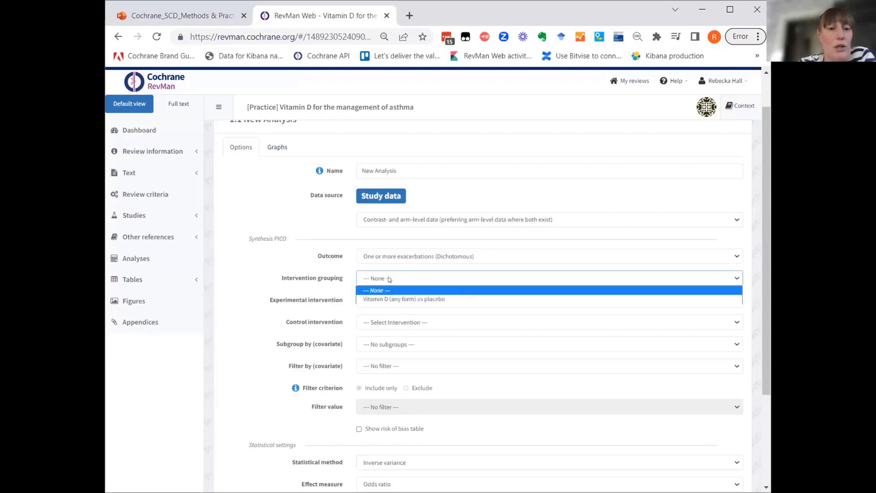
pyautogui.click(438, 298)
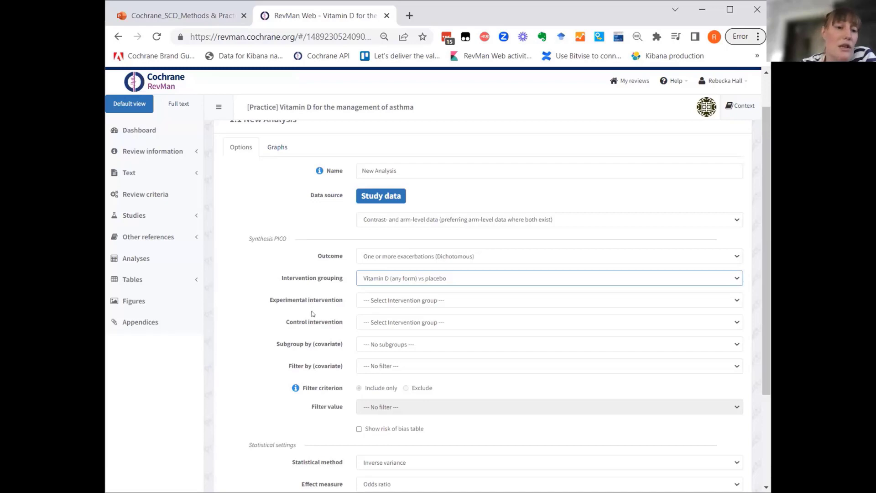
# - Set Vitamin D (any form) as experimental and Placebo as control intervention
pyautogui.click(407, 302)
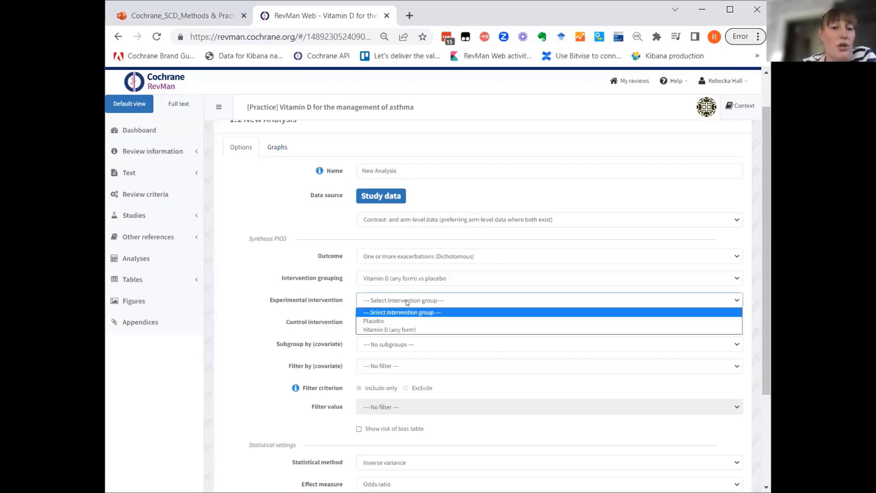
pyautogui.click(396, 328)
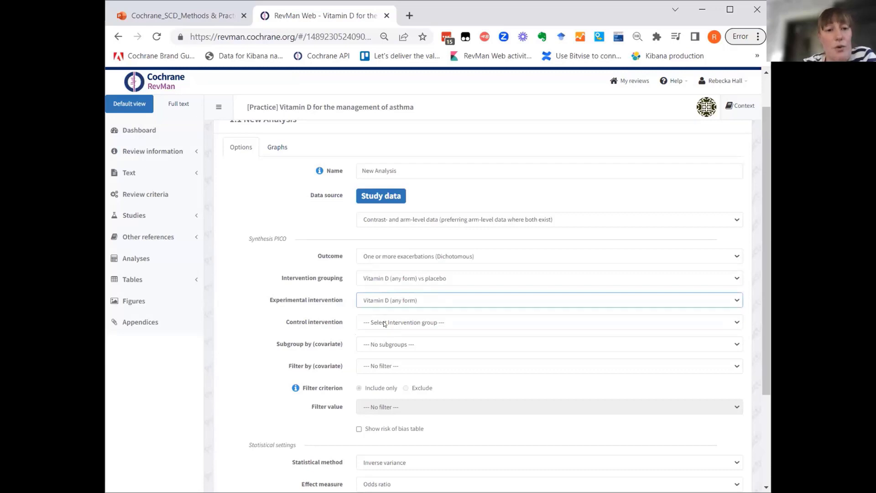
pyautogui.click(383, 323)
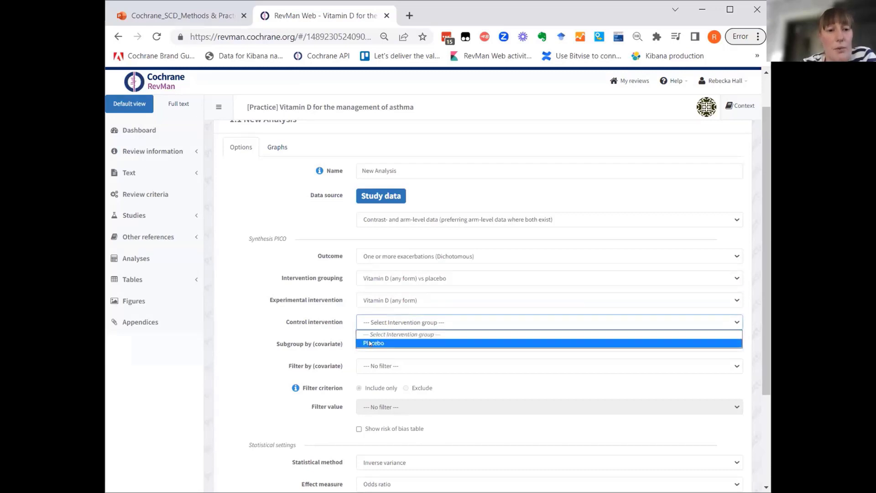
pyautogui.click(371, 343)
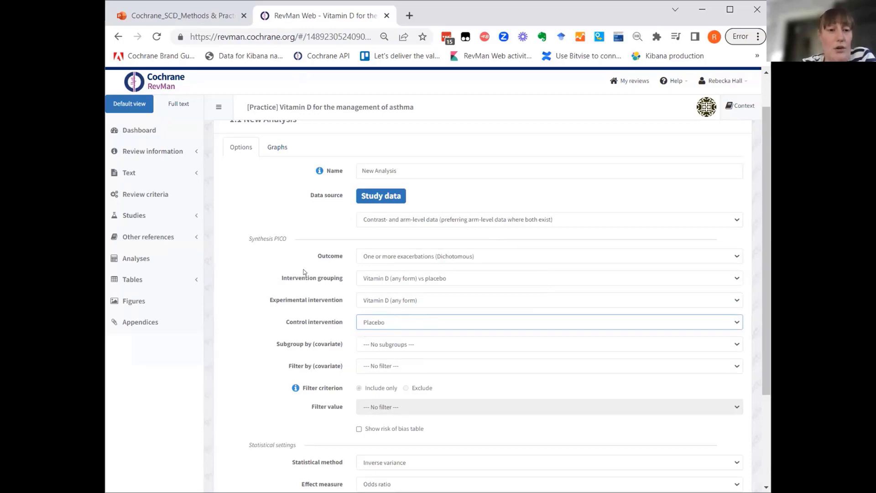
pyautogui.scroll(1, 304, 272)
pyautogui.scroll(-3, 303, 272)
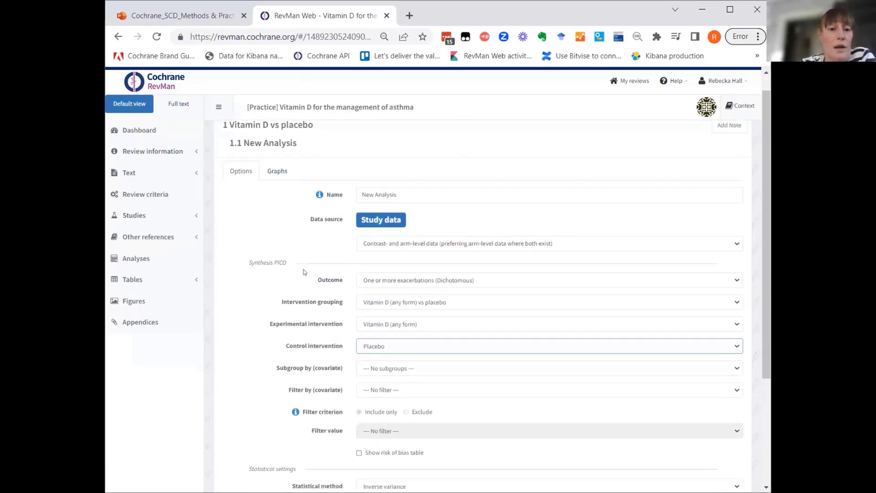
pyautogui.scroll(-1, 303, 272)
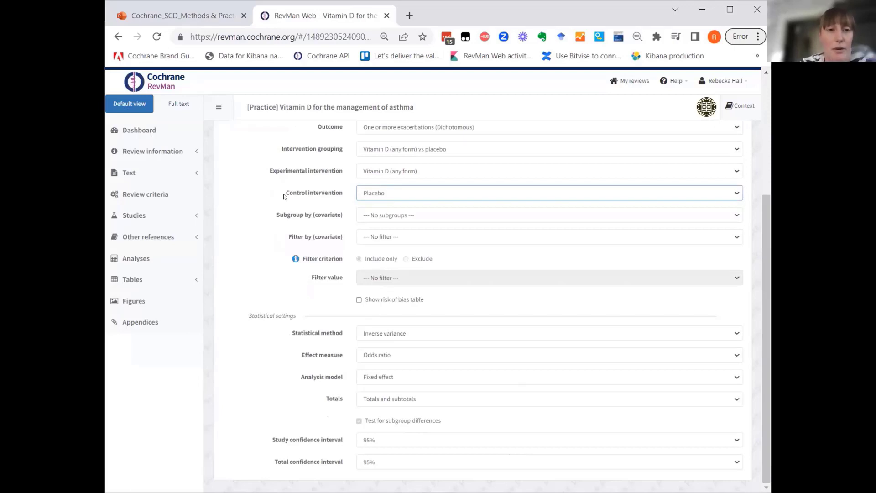
# - Replace the default name of analysis 1.1 with 'One or more exacerbations - any vitamin D'
pyautogui.scroll(2, 285, 197)
pyautogui.scroll(1, 284, 197)
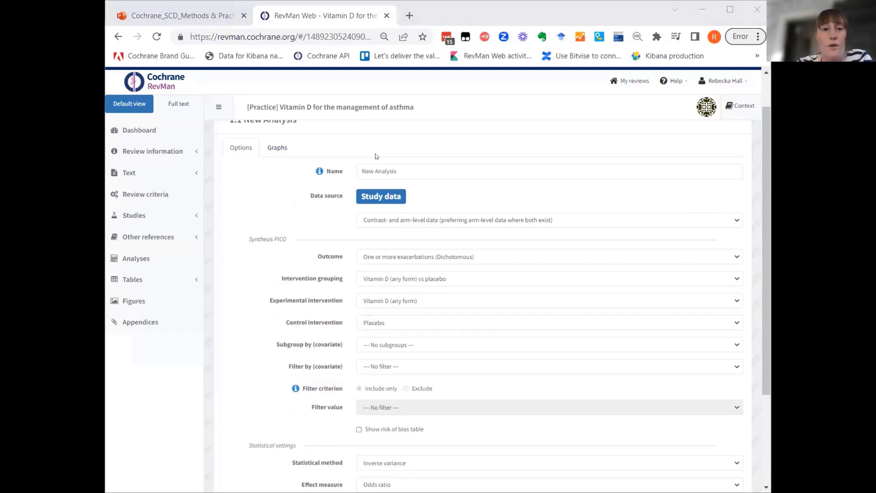
pyautogui.click(400, 169)
pyautogui.press('BackSpace')
pyautogui.press('BackSpace')
pyautogui.press('BackSpace')
pyautogui.press('BackSpace')
pyautogui.press('BackSpace')
pyautogui.press('BackSpace')
pyautogui.press('BackSpace')
pyautogui.press('BackSpace')
pyautogui.press('BackSpace')
pyautogui.press('BackSpace')
pyautogui.press('BackSpace')
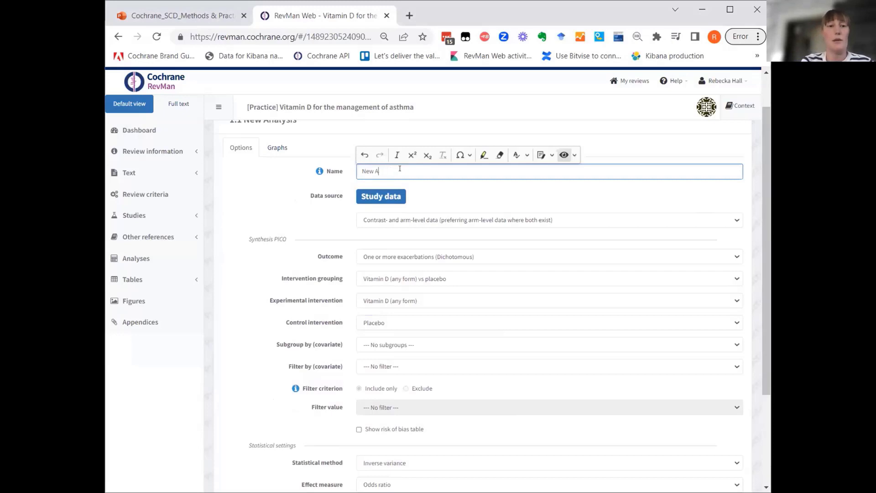
pyautogui.press('BackSpace')
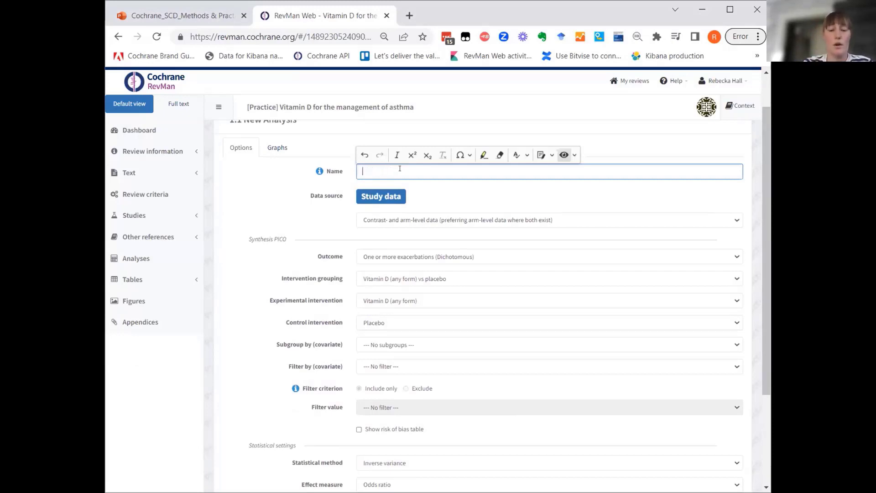
pyautogui.write('One or more exa')
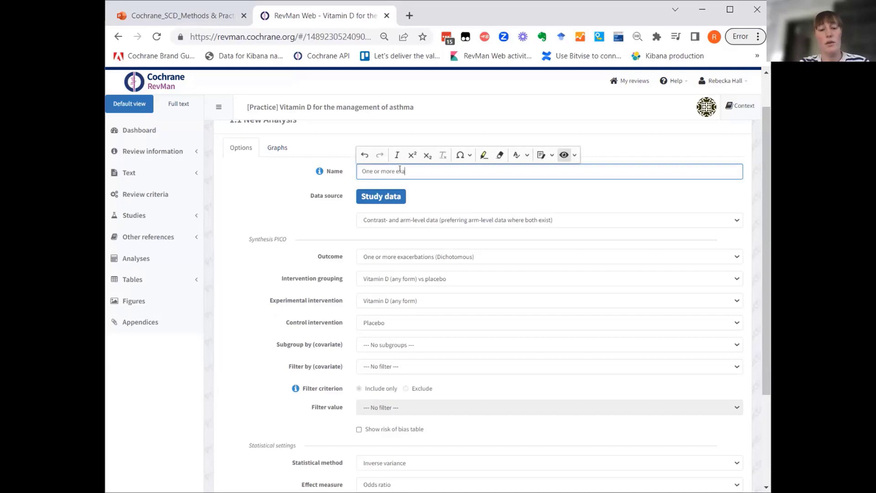
pyautogui.write('cerbation')
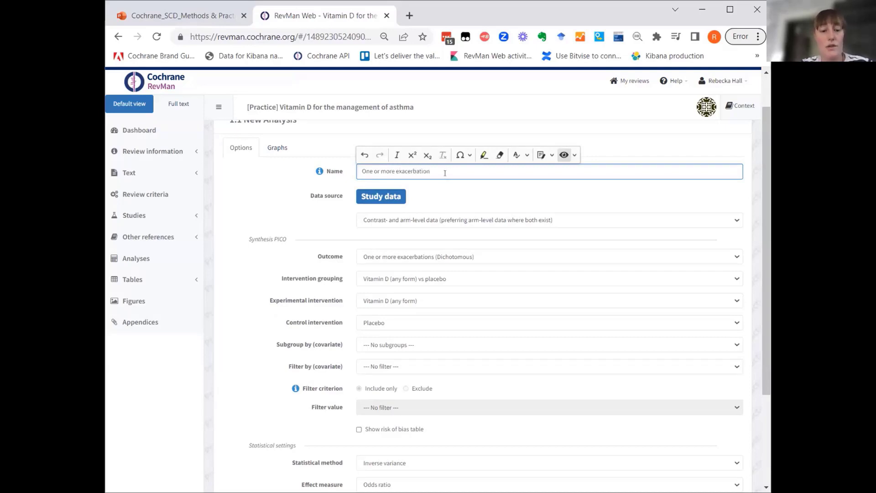
pyautogui.write('s -')
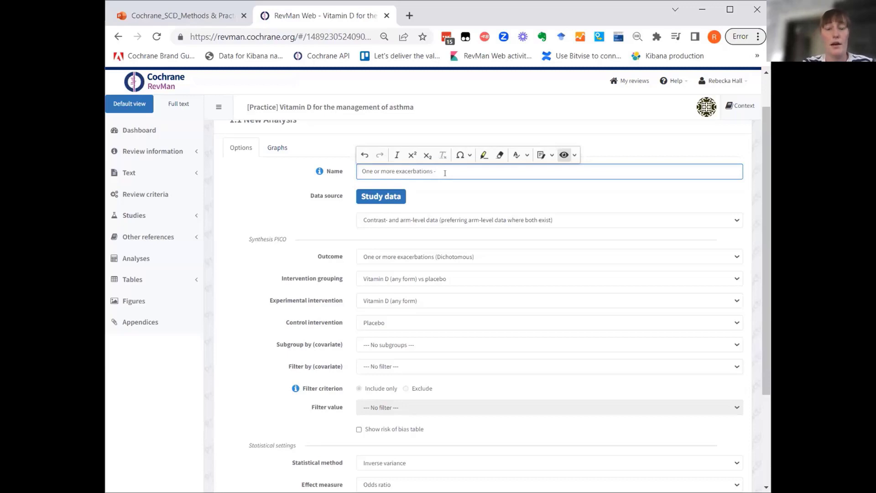
pyautogui.write(' any vitamin')
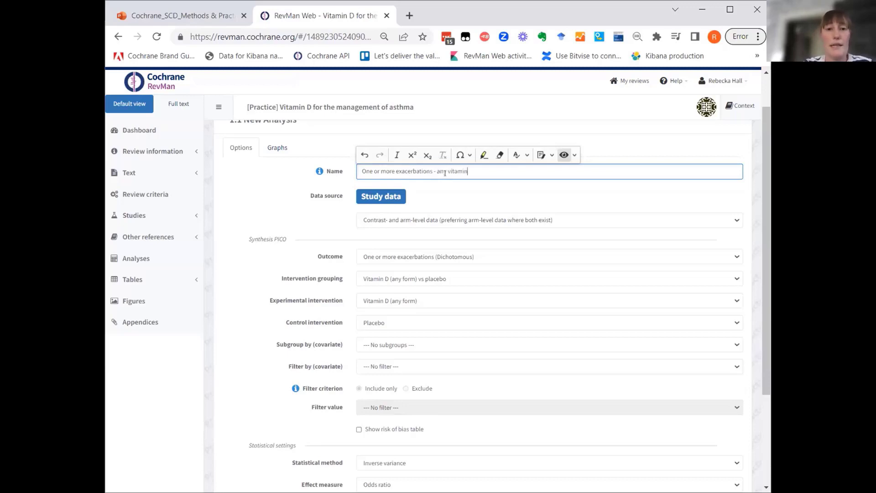
pyautogui.write(' D')
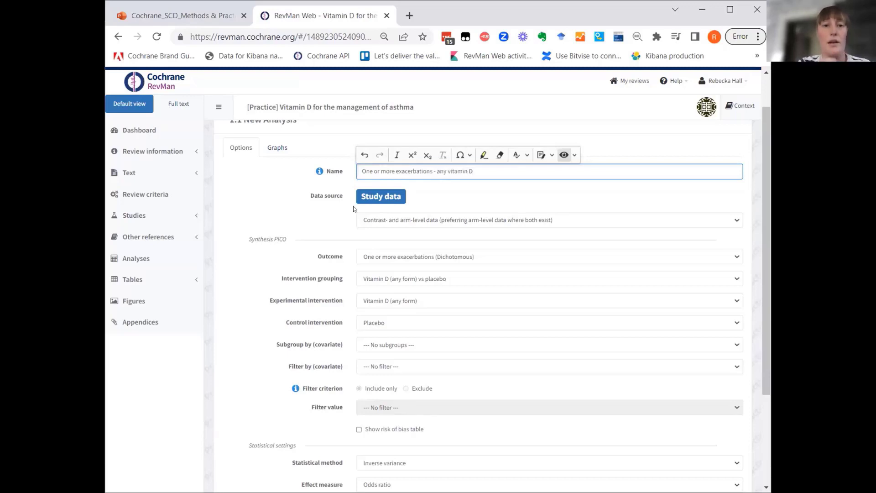
pyautogui.click(283, 179)
pyautogui.scroll(1, 283, 179)
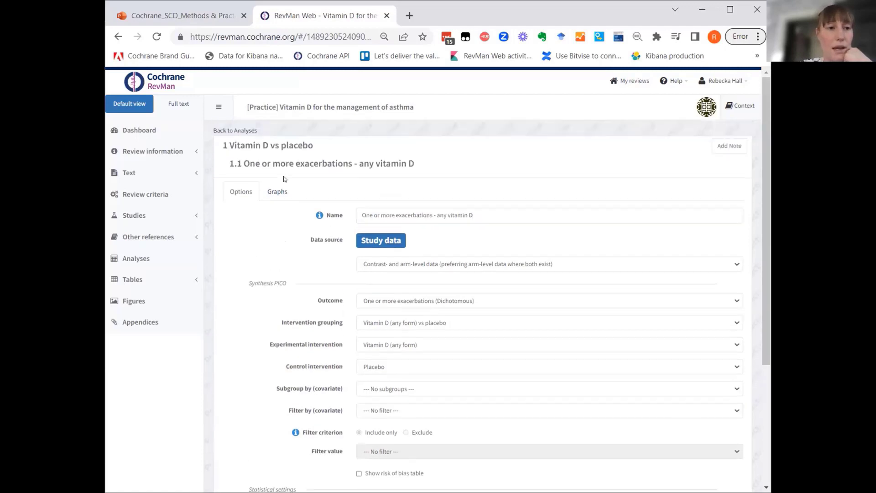
# - Create a new study-data analysis using contrast- and arm-level data, preferring arm-level
pyautogui.click(233, 130)
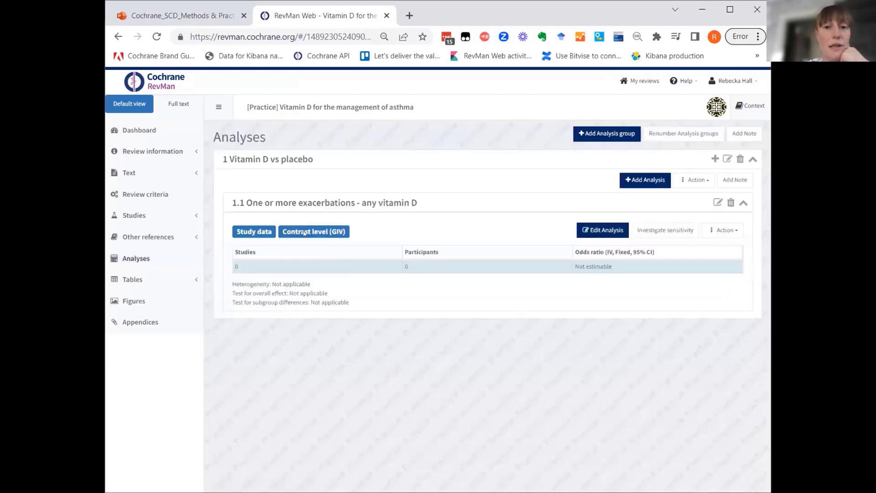
pyautogui.click(651, 183)
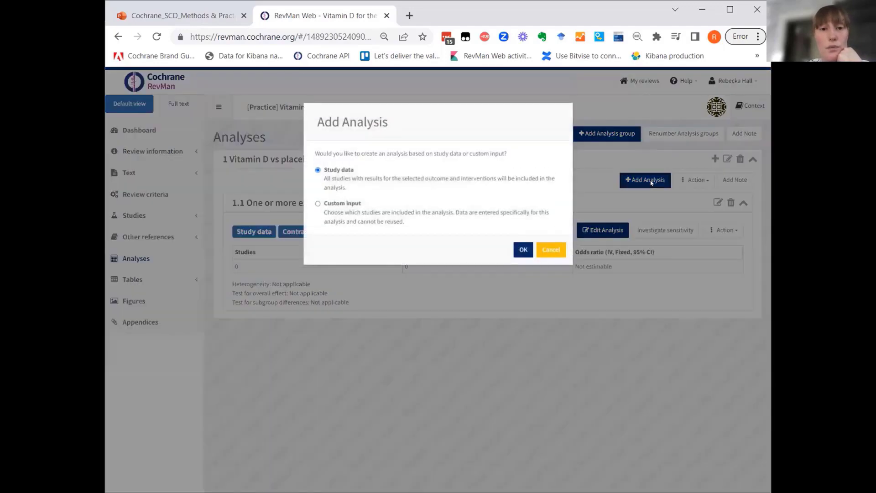
pyautogui.click(523, 251)
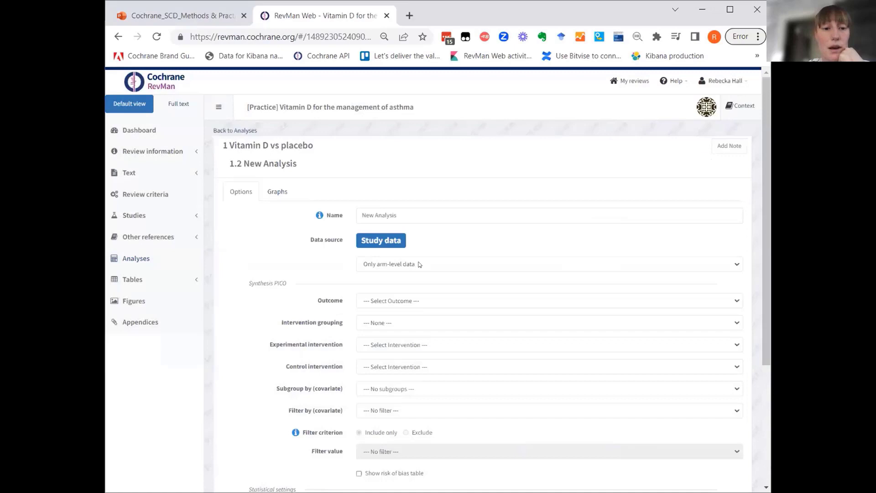
pyautogui.click(418, 265)
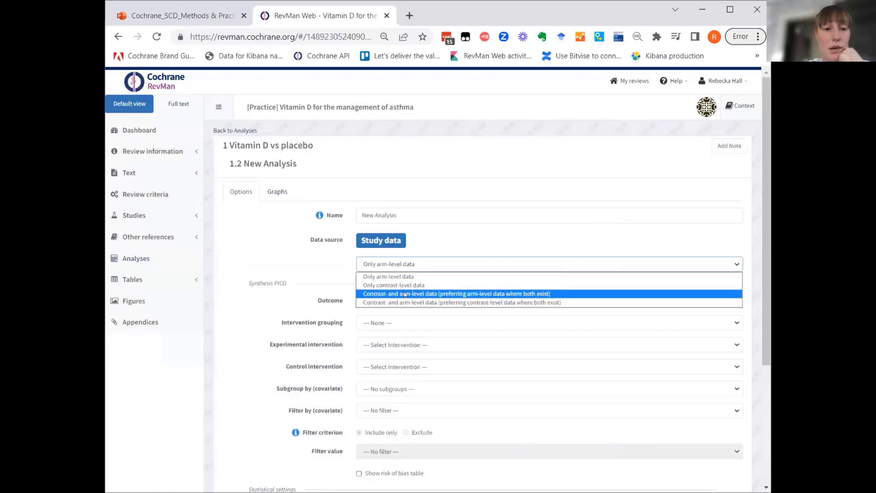
pyautogui.click(405, 294)
pyautogui.scroll(-2, 283, 279)
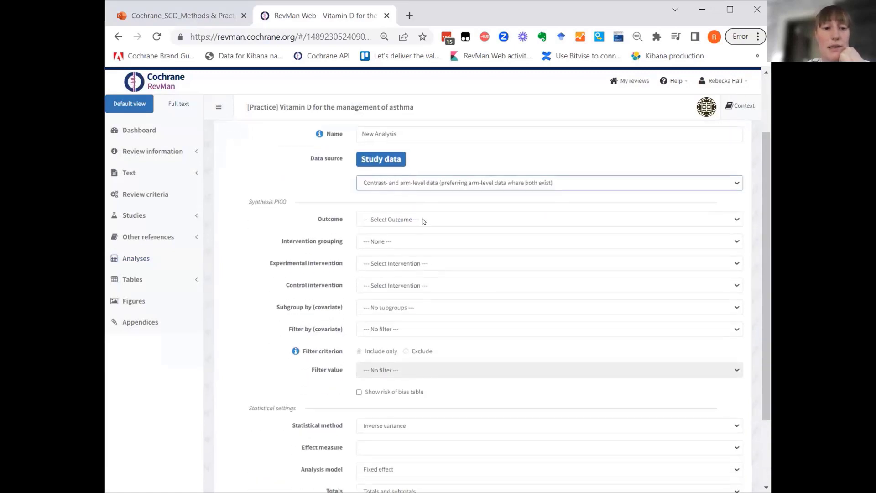
# - Set outcome One or more exacerbations, comparing Cholecalciferol only against Placebo
pyautogui.click(423, 221)
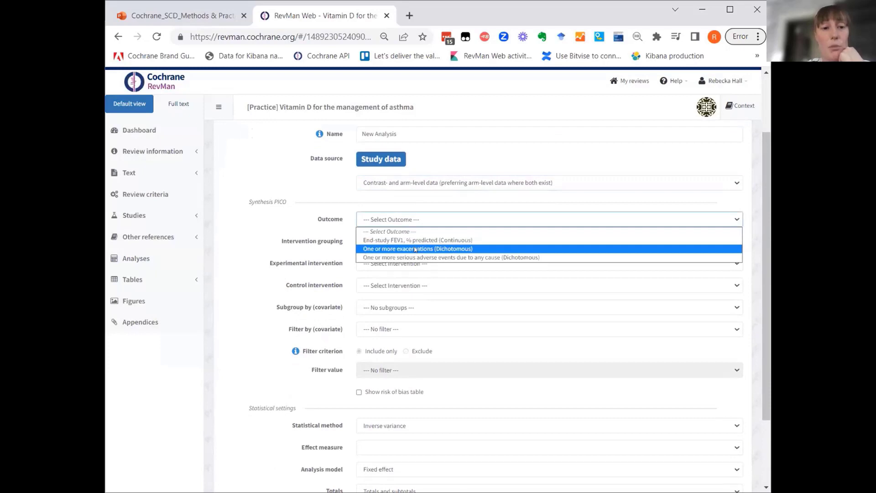
pyautogui.click(415, 249)
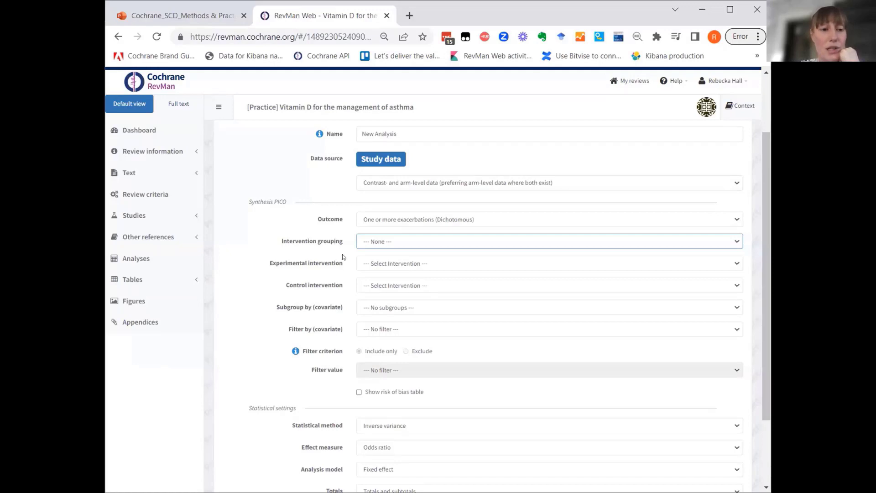
pyautogui.click(405, 265)
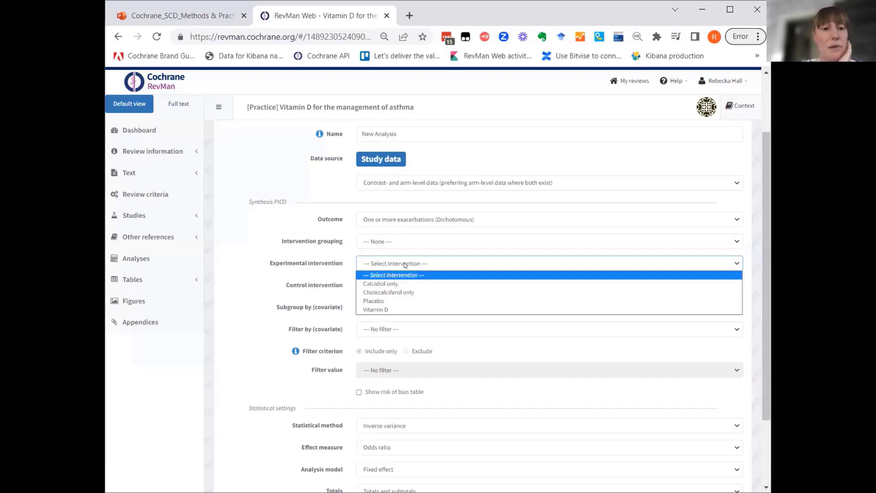
pyautogui.click(398, 292)
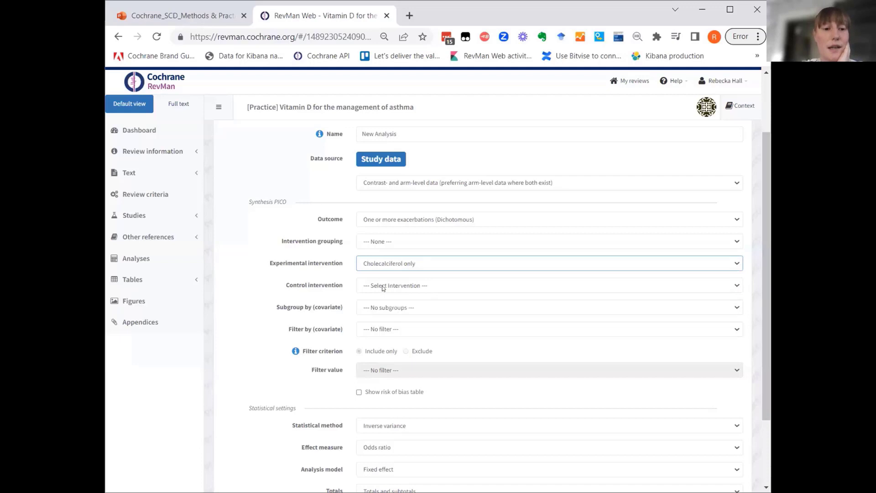
pyautogui.click(384, 286)
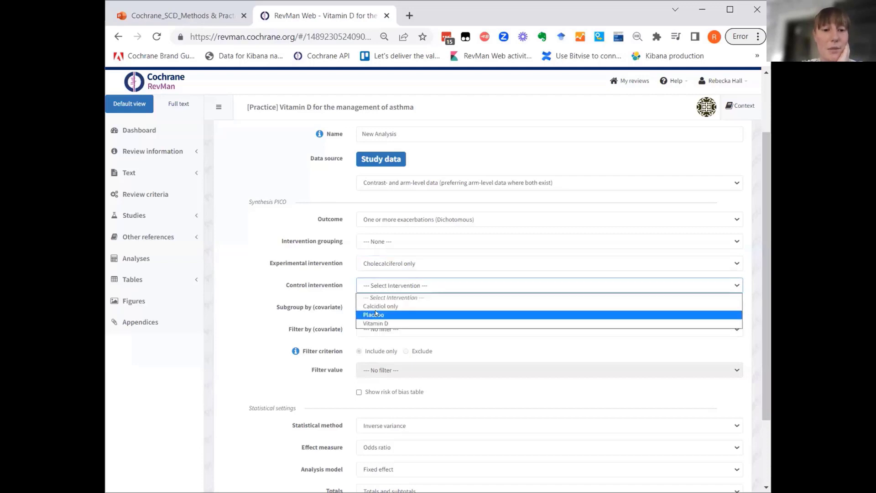
pyautogui.click(376, 313)
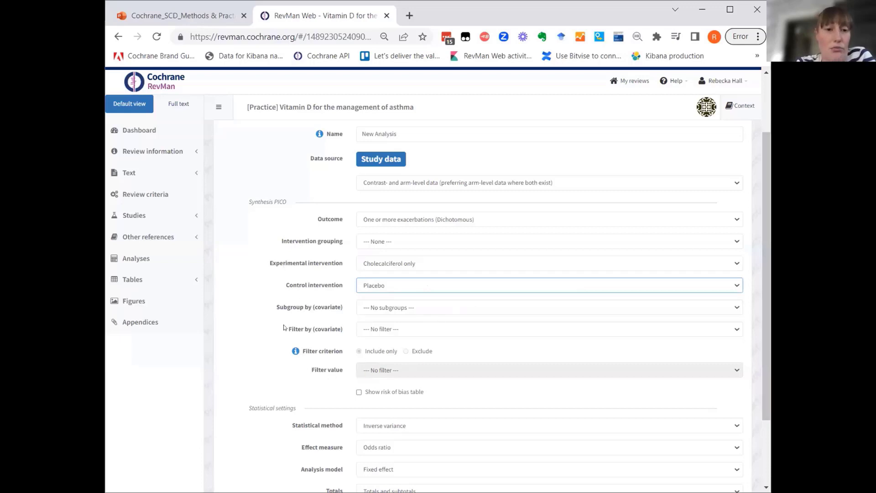
# - Replace the placeholder name with 'One or more exacerbations - Cholecalciferol only' and return to Analyses
pyautogui.scroll(2, 283, 327)
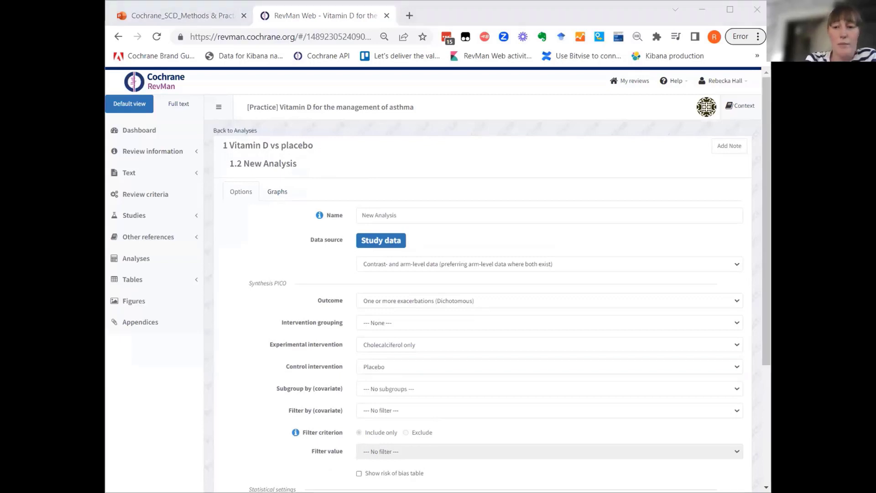
pyautogui.click(408, 211)
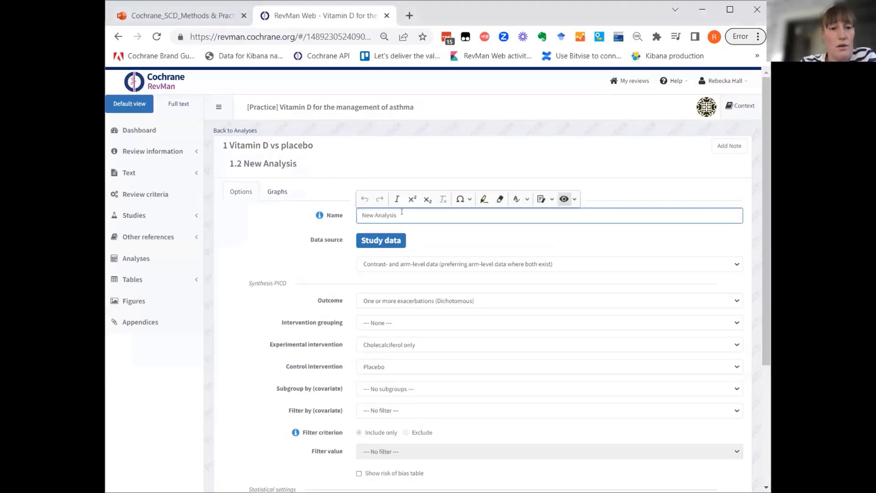
pyautogui.hotkey('ctrl', 'a')
pyautogui.press('BackSpace')
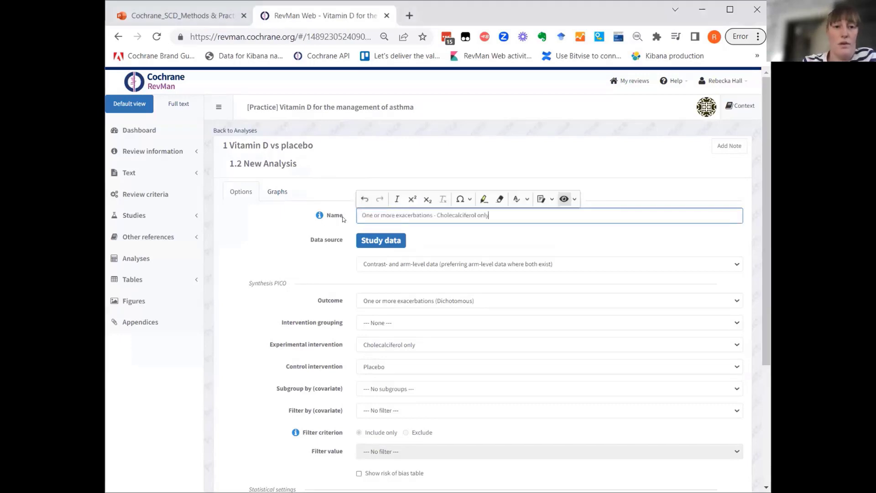
pyautogui.click(233, 130)
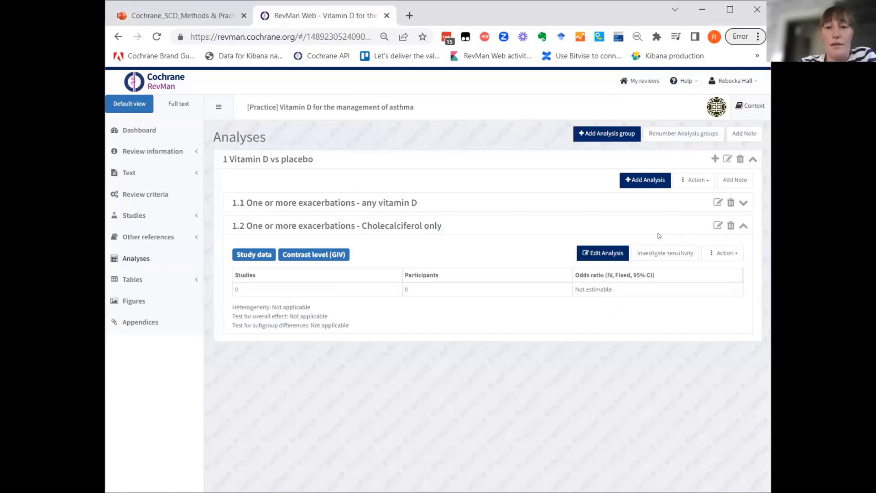
# - Create analysis 1.3 from study data with arm-preferred data and the One or more exacerbations outcome
pyautogui.click(638, 181)
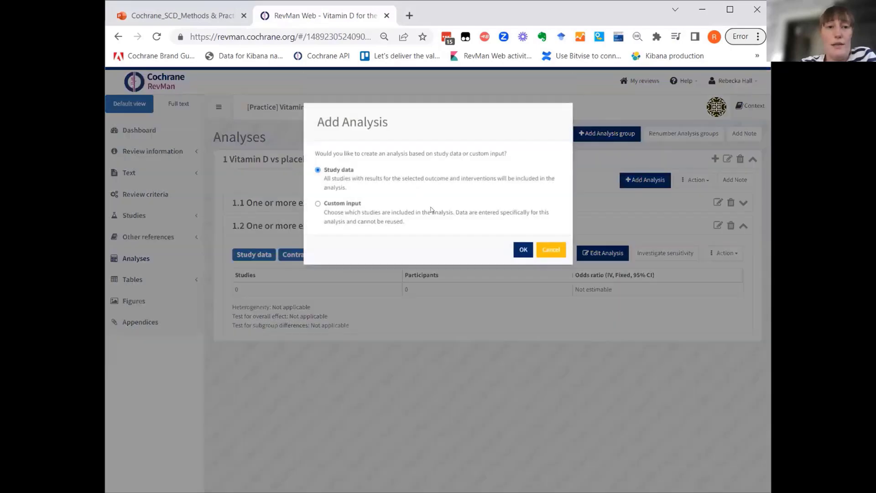
pyautogui.click(521, 250)
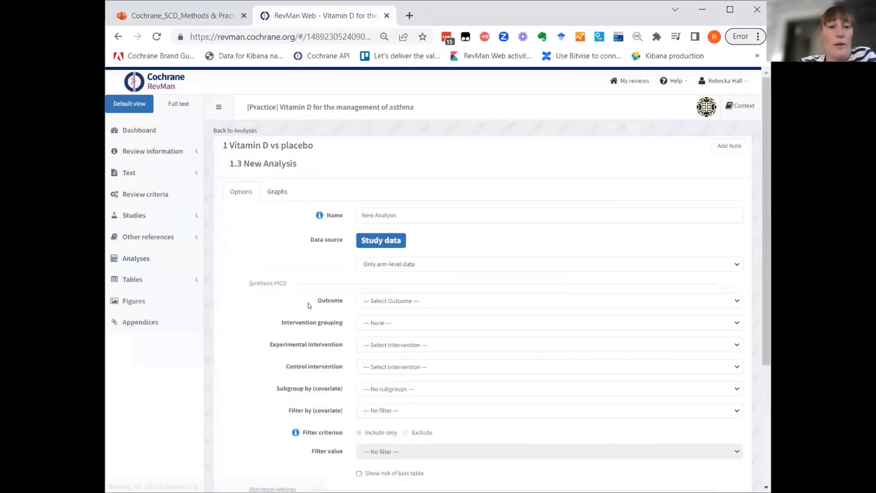
pyautogui.click(407, 265)
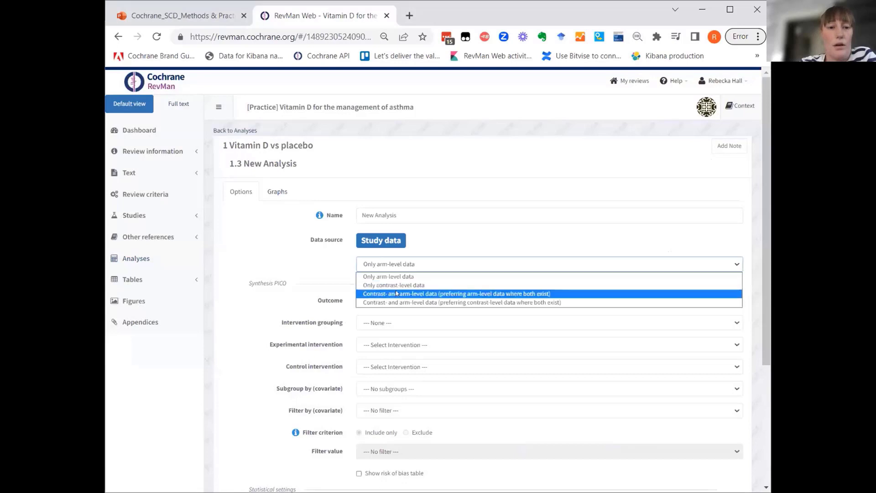
pyautogui.click(396, 293)
pyautogui.click(390, 302)
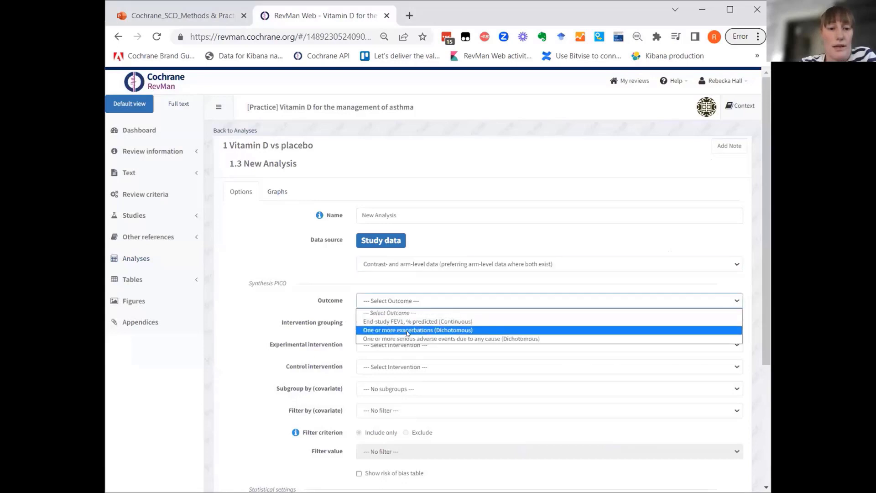
pyautogui.click(408, 331)
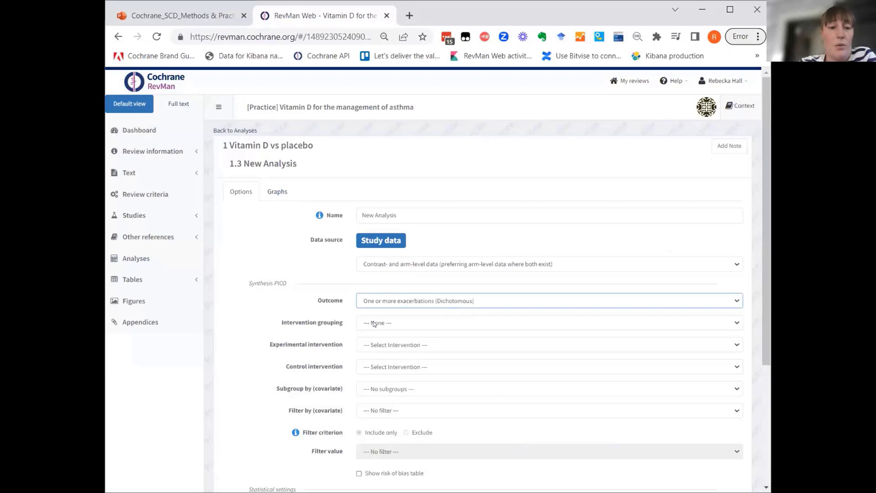
# - Group interventions as Vitamin D (any form) vs placebo, with Placebo as control
pyautogui.click(374, 324)
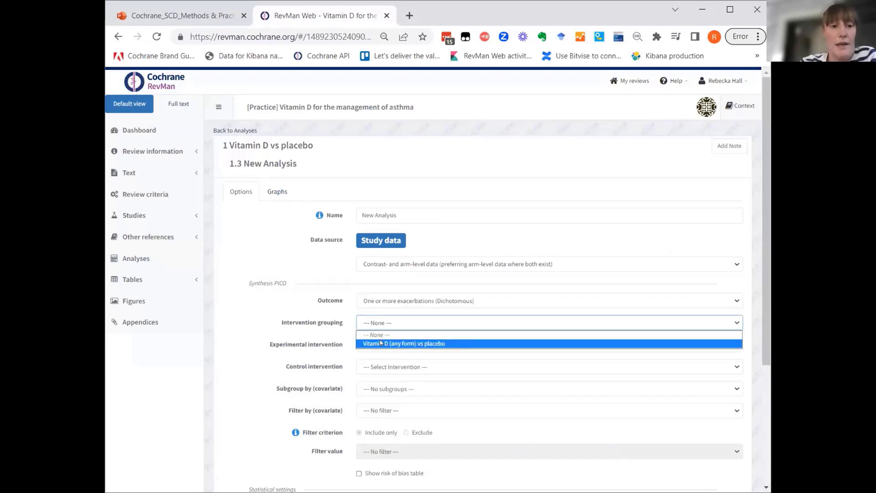
pyautogui.click(381, 343)
pyautogui.click(389, 344)
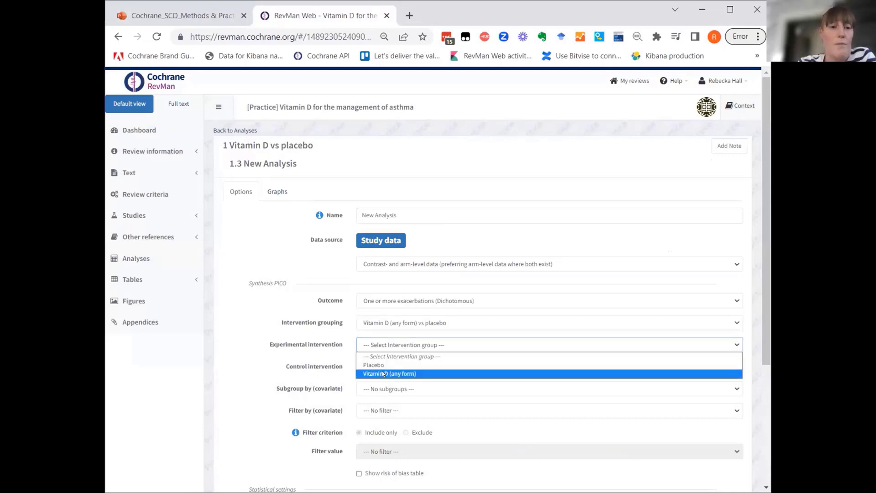
pyautogui.click(398, 369)
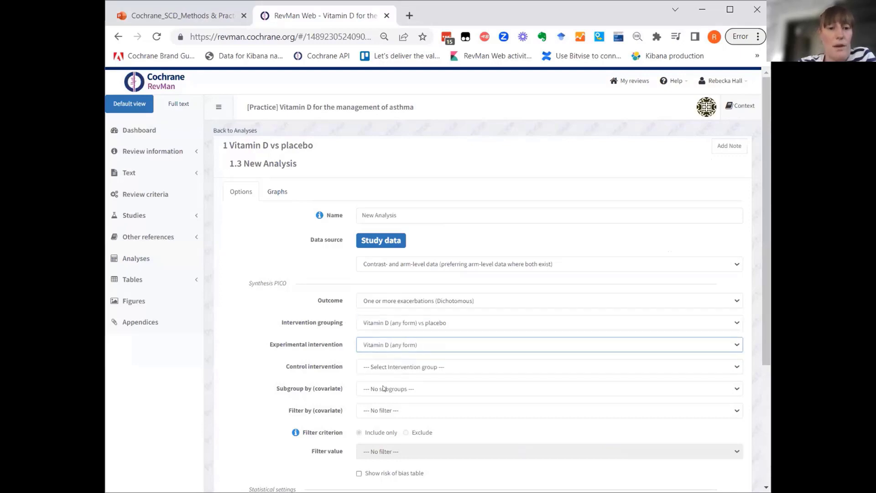
pyautogui.click(398, 367)
pyautogui.click(382, 388)
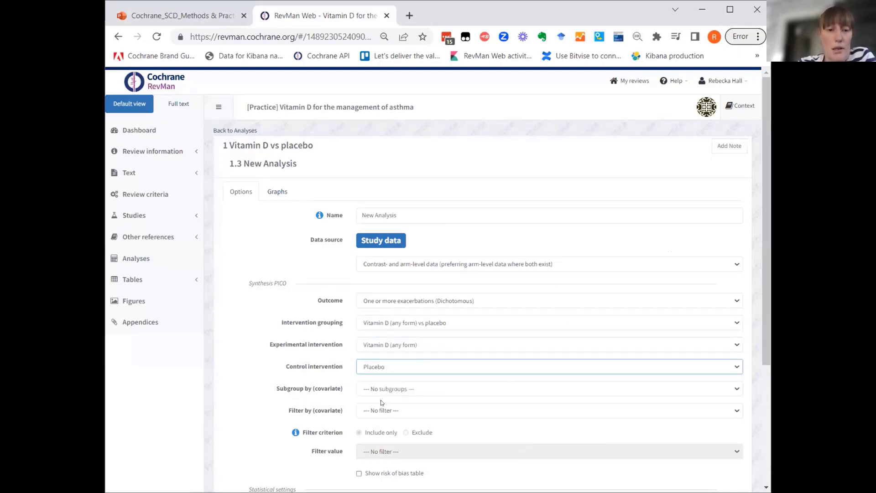
pyautogui.scroll(-1, 285, 305)
pyautogui.scroll(-2, 286, 304)
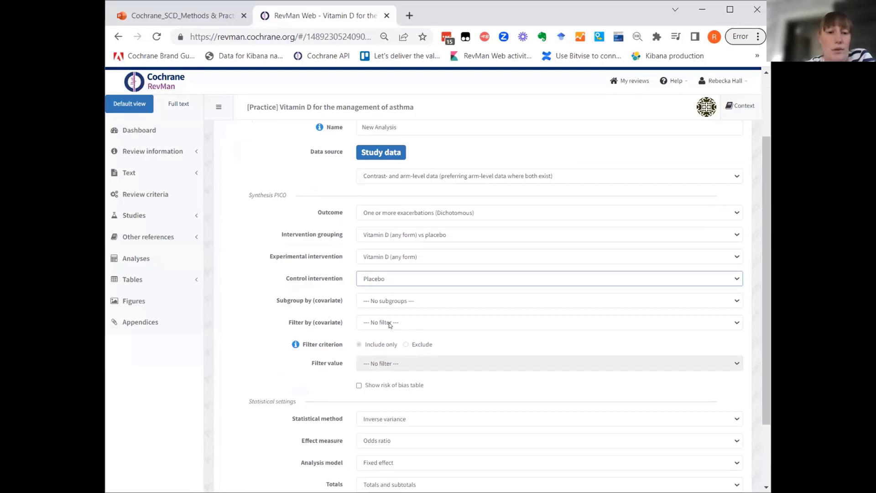
# - Filter analysis 1.3 by Daily dose, excluding studies with dose ≤ 2000
pyautogui.click(390, 325)
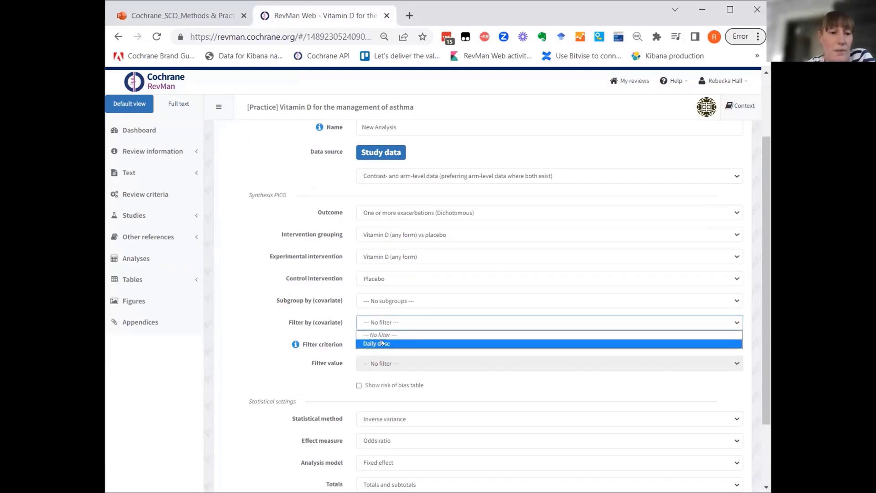
pyautogui.click(383, 343)
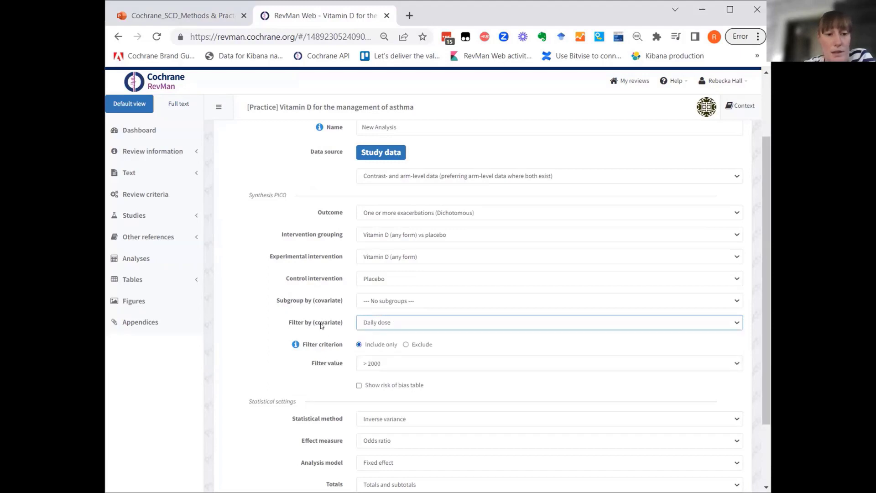
pyautogui.click(406, 344)
pyautogui.click(390, 364)
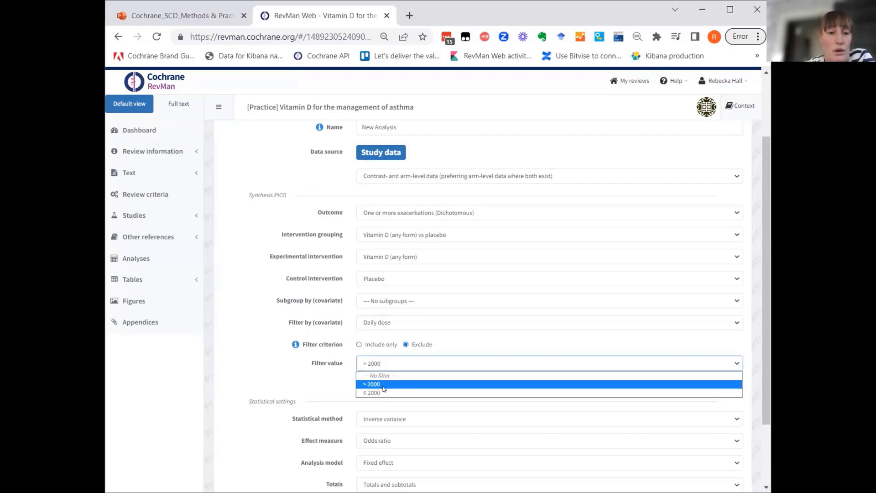
pyautogui.click(383, 392)
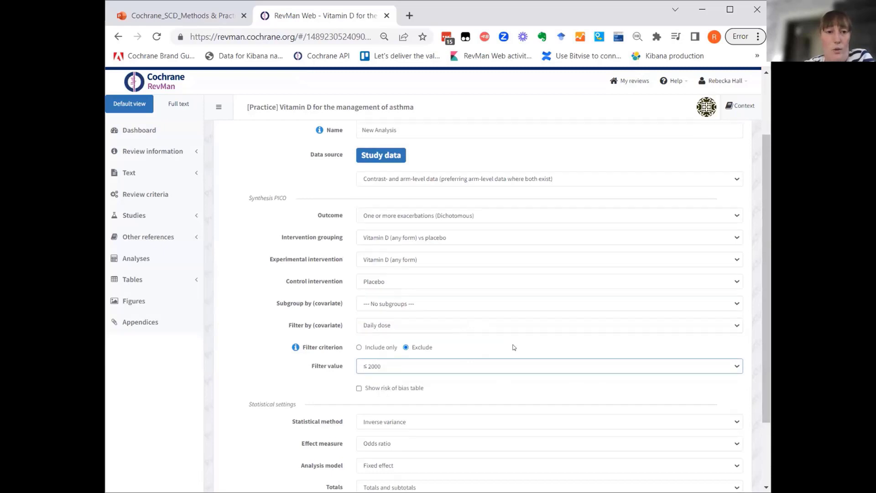
pyautogui.scroll(2, 513, 346)
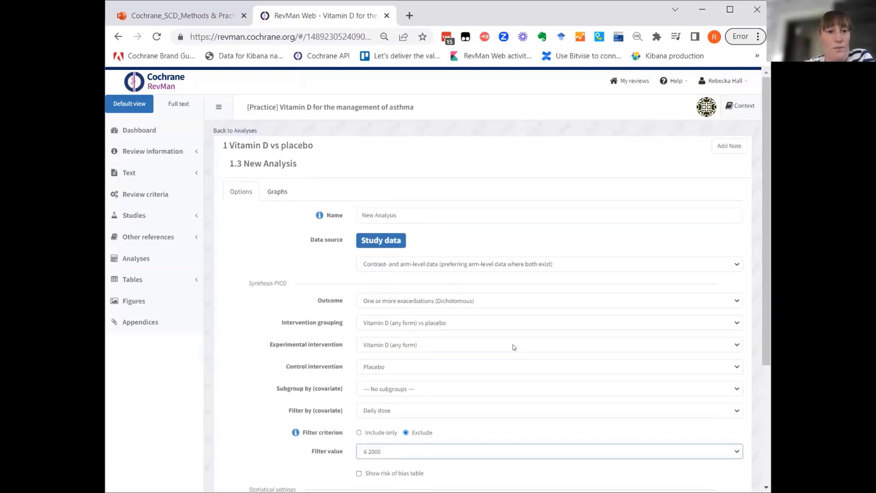
# - Reopen analysis 1.3 and paste in the name 'One or more exacerbations - low dose excluded'
pyautogui.click(234, 131)
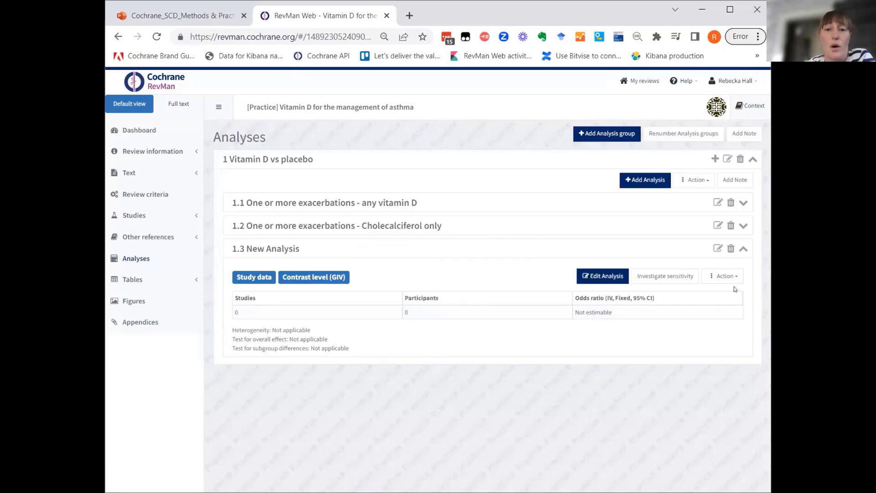
pyautogui.click(612, 280)
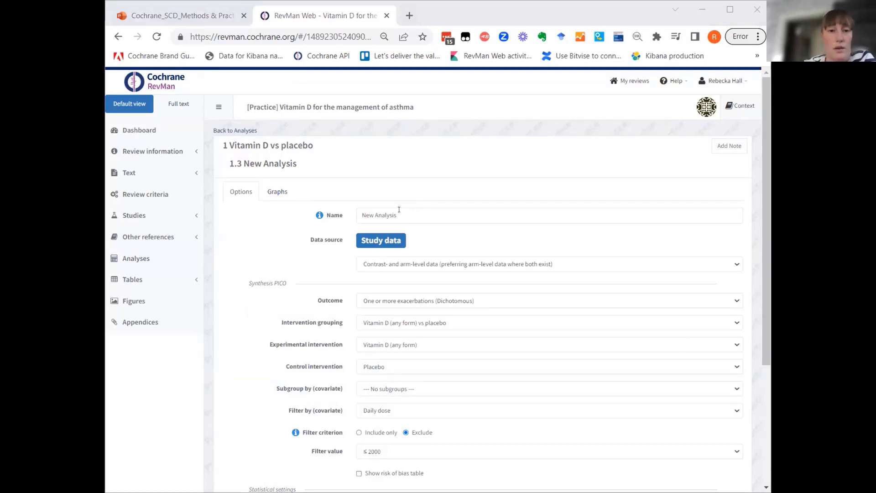
pyautogui.click(357, 213)
pyautogui.write('One or more exacerbations - low dose excluded')
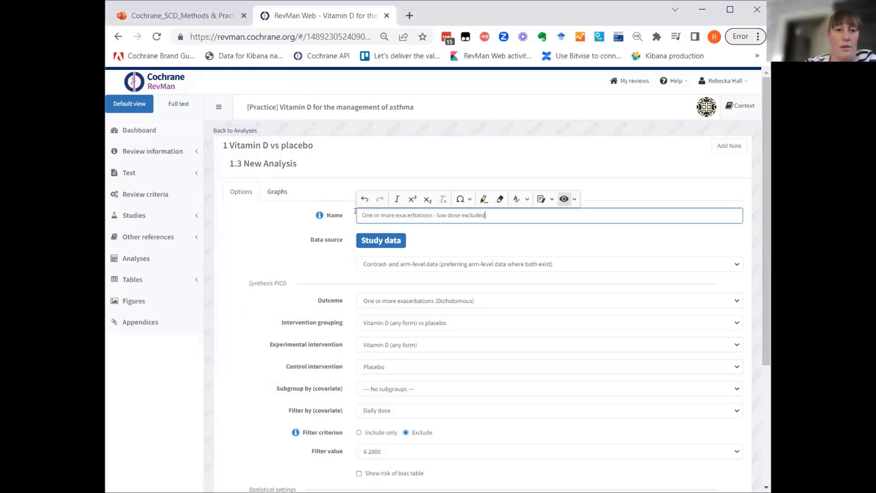
pyautogui.click(227, 131)
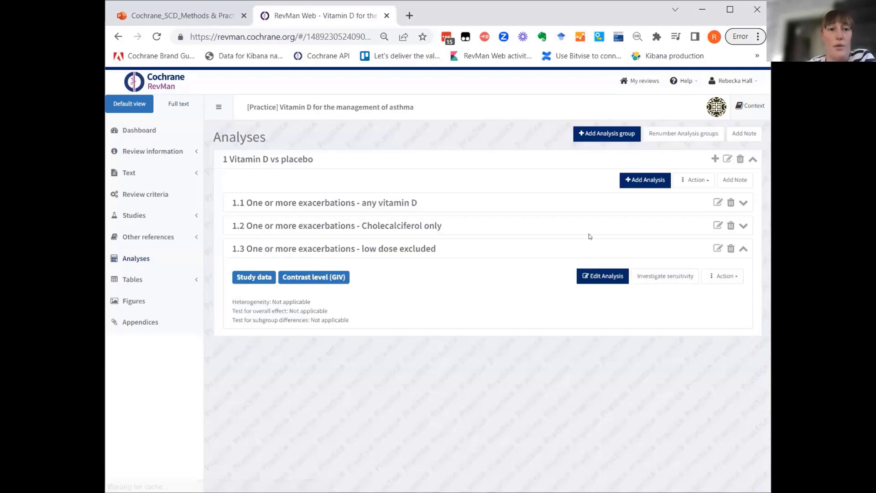
# - Create analysis 1.4 from study data with contrast- and arm-level data and the One or more exacerbations outcome
pyautogui.click(638, 181)
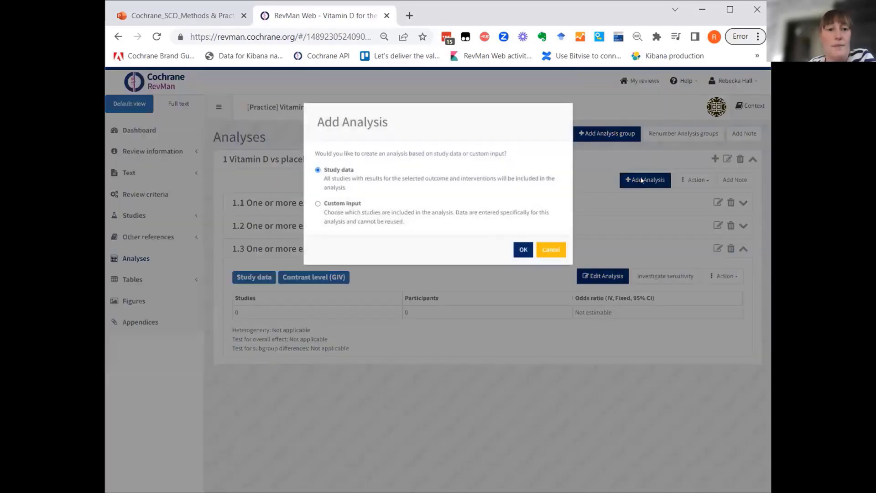
pyautogui.click(523, 249)
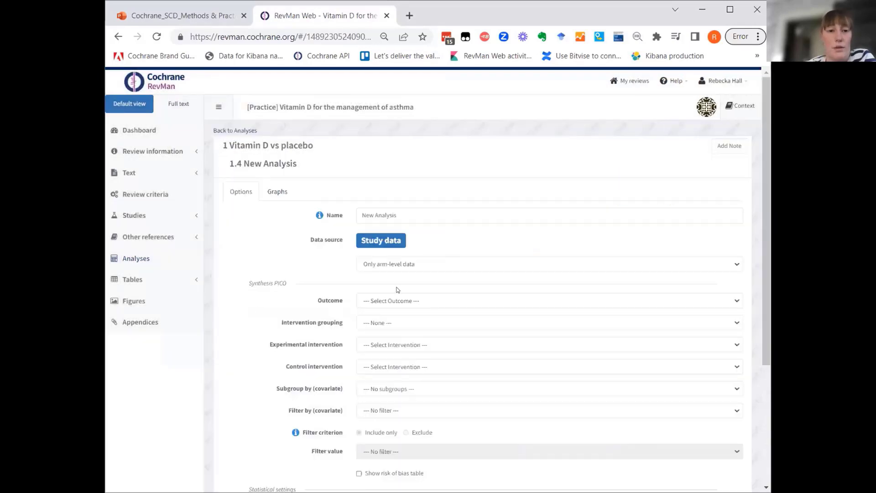
pyautogui.click(399, 264)
pyautogui.press('Return')
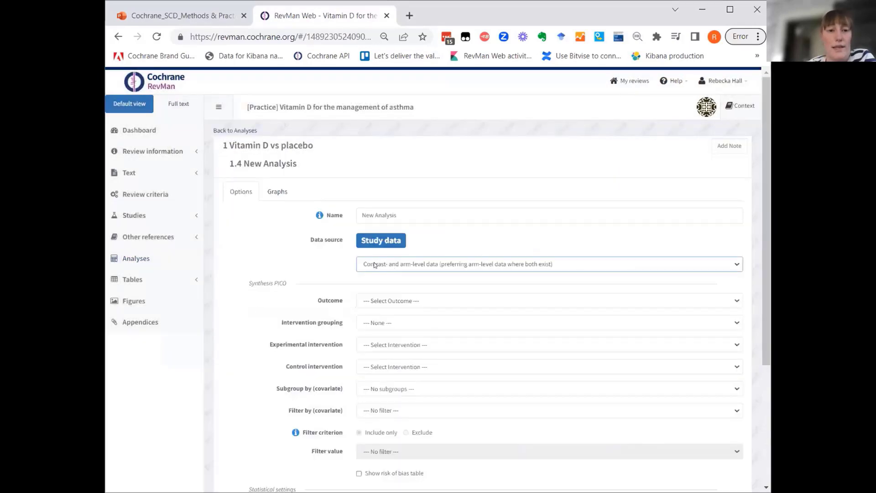
pyautogui.scroll(-1, 490, 240)
pyautogui.scroll(-2, 491, 240)
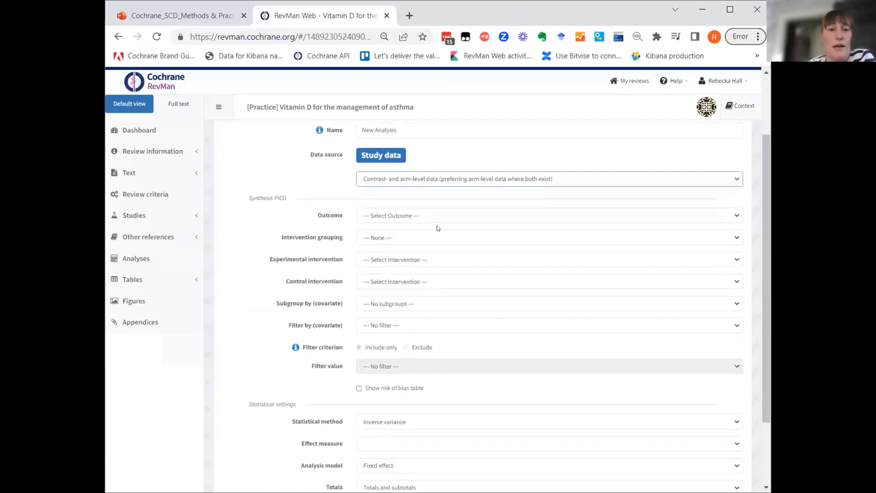
pyautogui.click(427, 217)
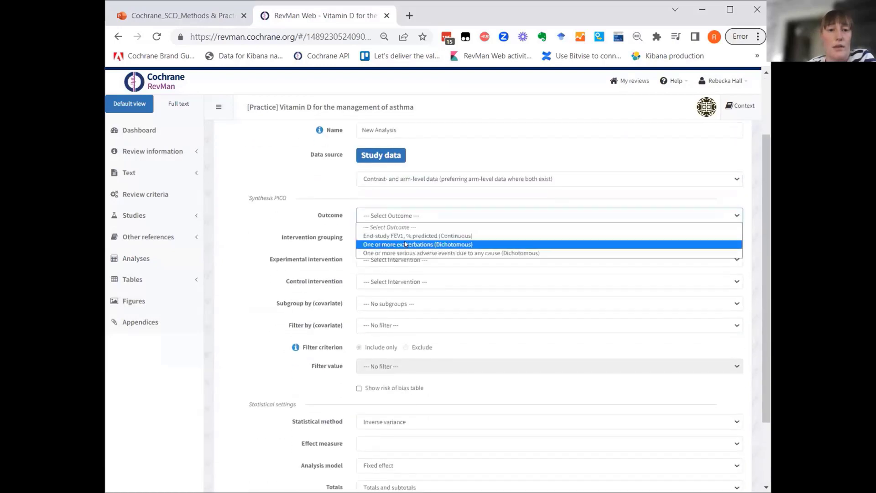
pyautogui.click(405, 244)
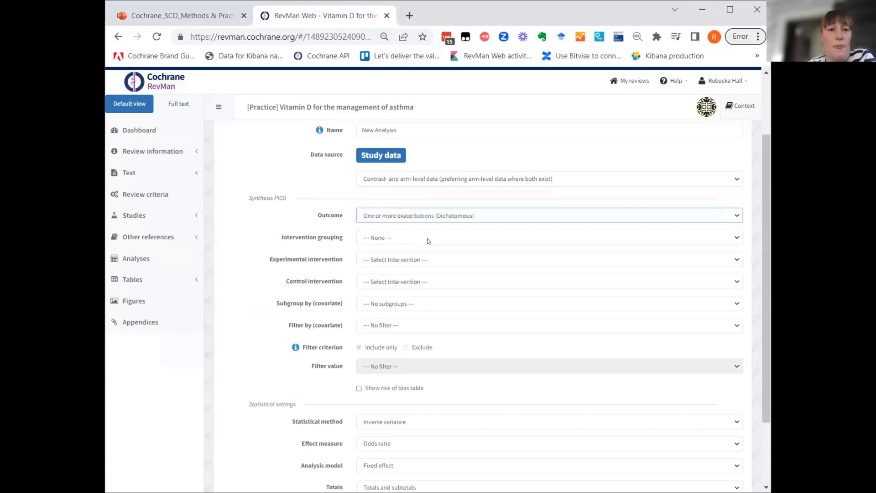
# - Group as Vitamin D (any form) vs placebo, with Vitamin D experimental and Placebo control
pyautogui.click(427, 238)
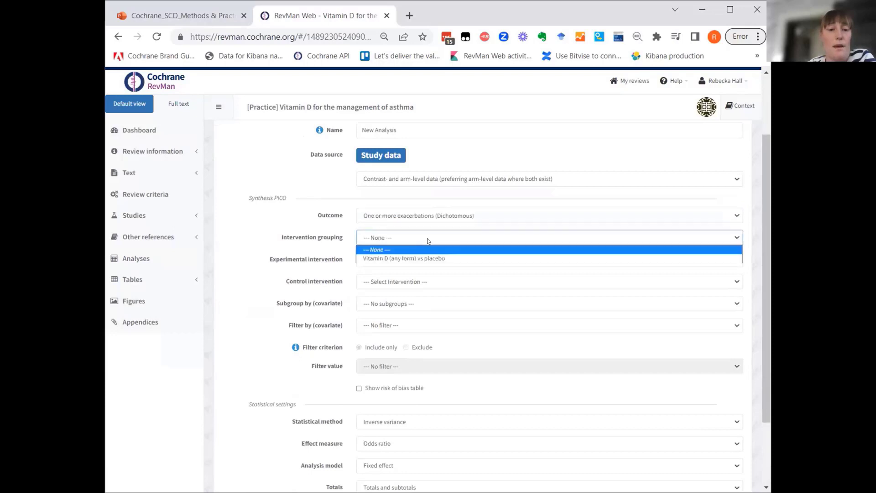
pyautogui.click(403, 257)
pyautogui.click(374, 260)
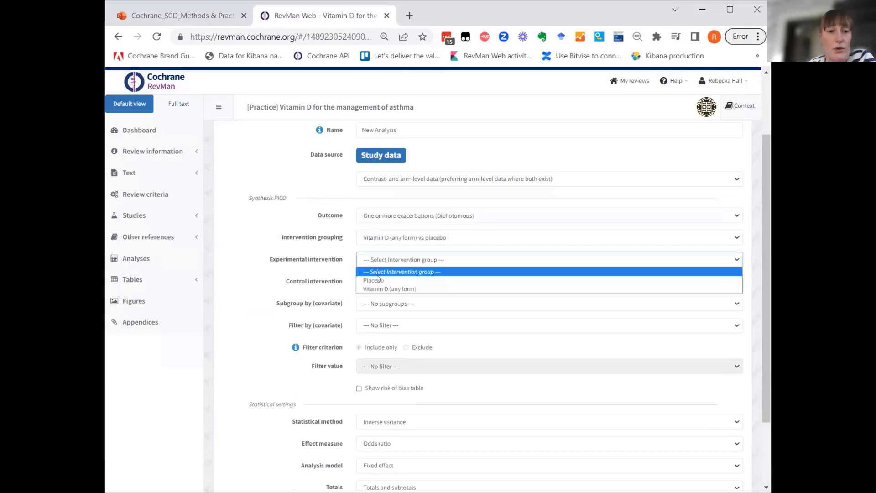
pyautogui.click(383, 290)
pyautogui.click(375, 281)
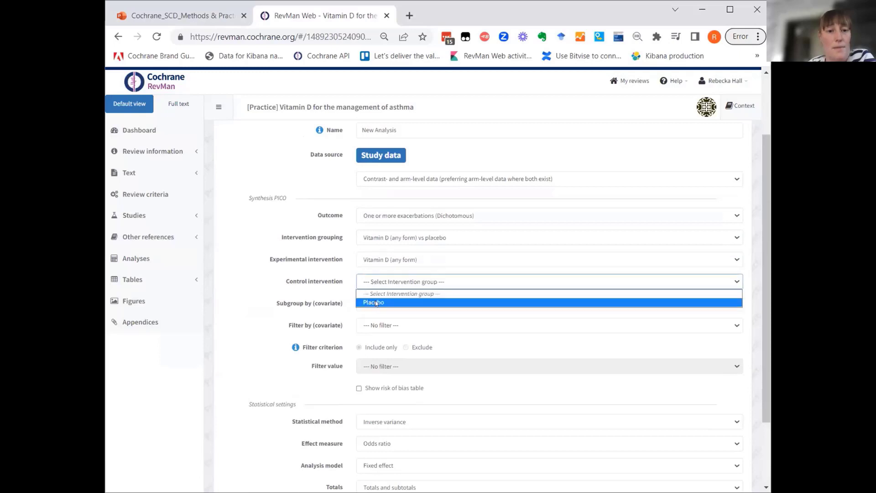
pyautogui.click(375, 302)
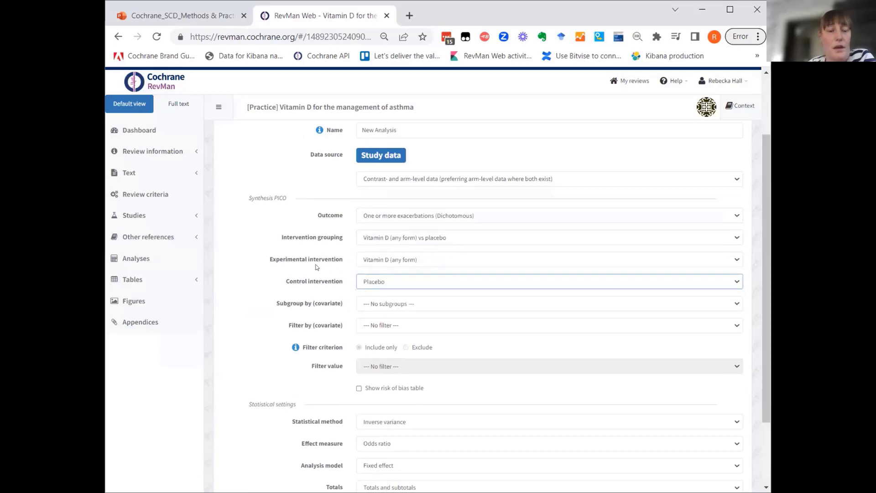
# - Subgroup analysis 1.4 by the Daily dose covariate
pyautogui.scroll(-1, 317, 267)
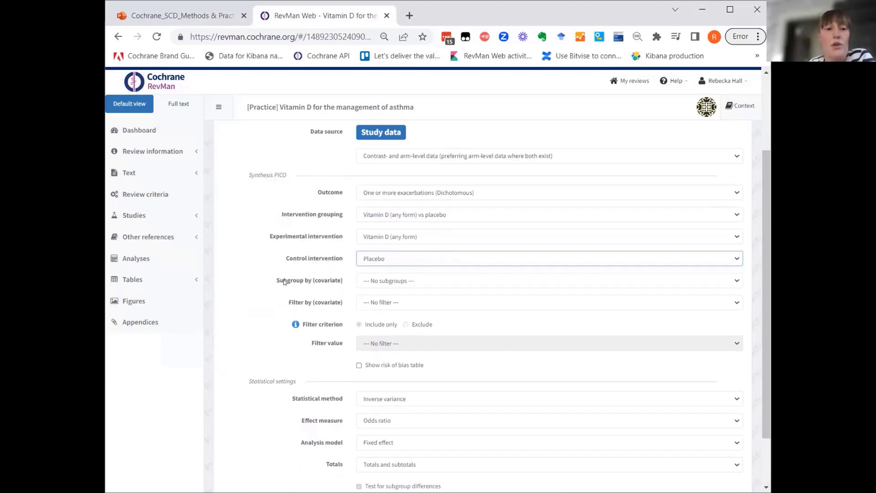
pyautogui.click(386, 281)
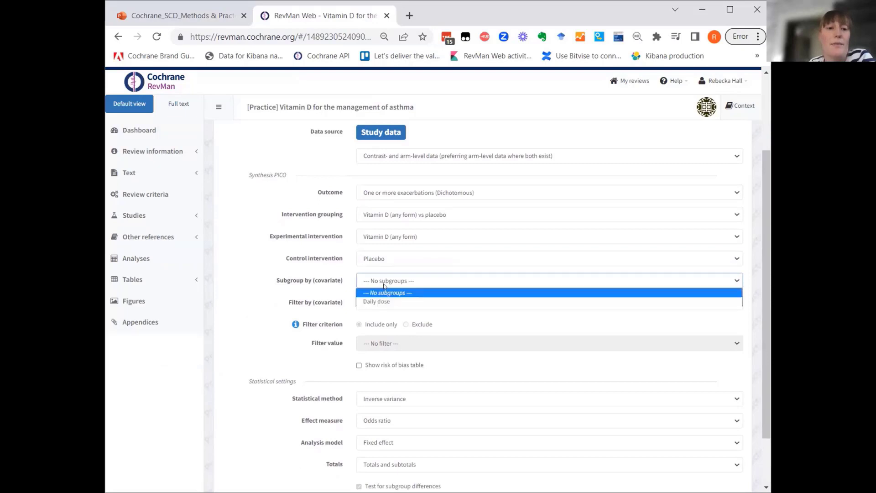
pyautogui.click(376, 302)
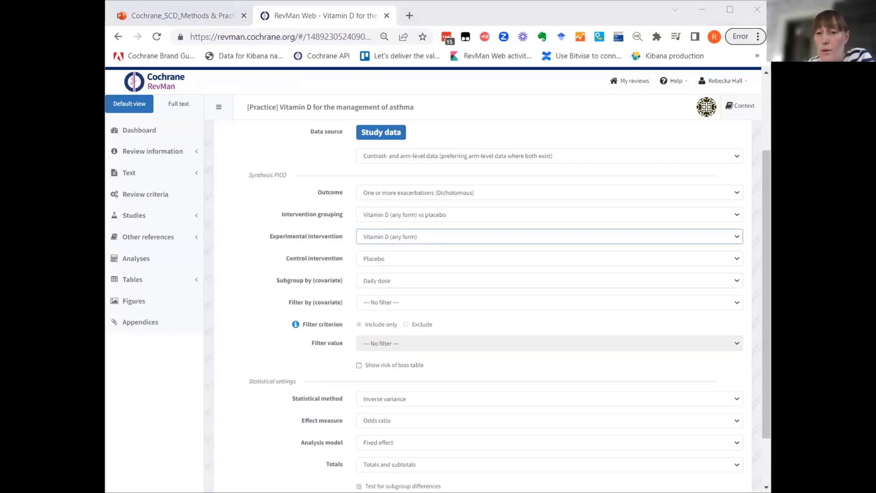
pyautogui.scroll(3, 506, 243)
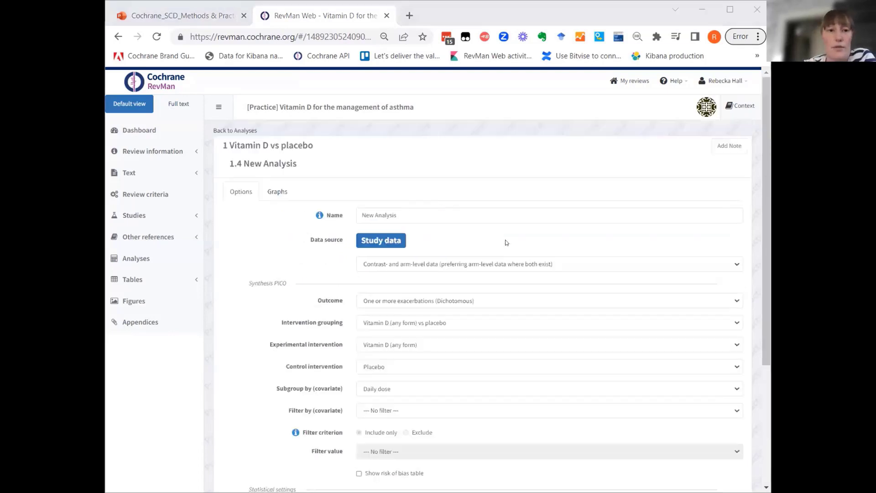
# - Paste in the name 'One or more exacerbations - subgrouped by dose' for analysis 1.4
pyautogui.click(341, 210)
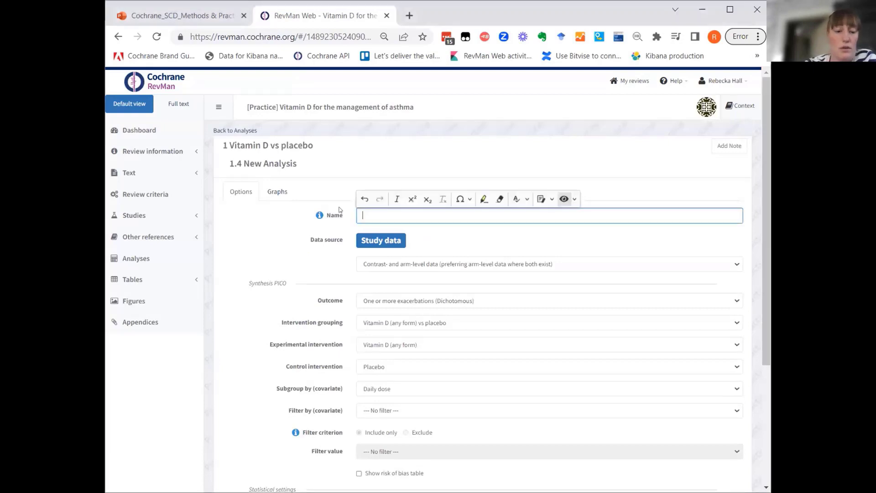
pyautogui.write('One or more exacerbations - subgrouped by dose')
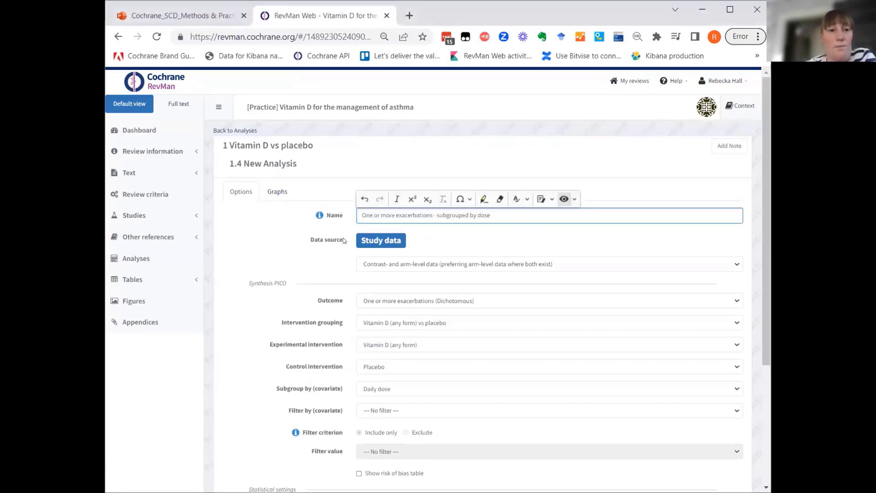
pyautogui.click(266, 217)
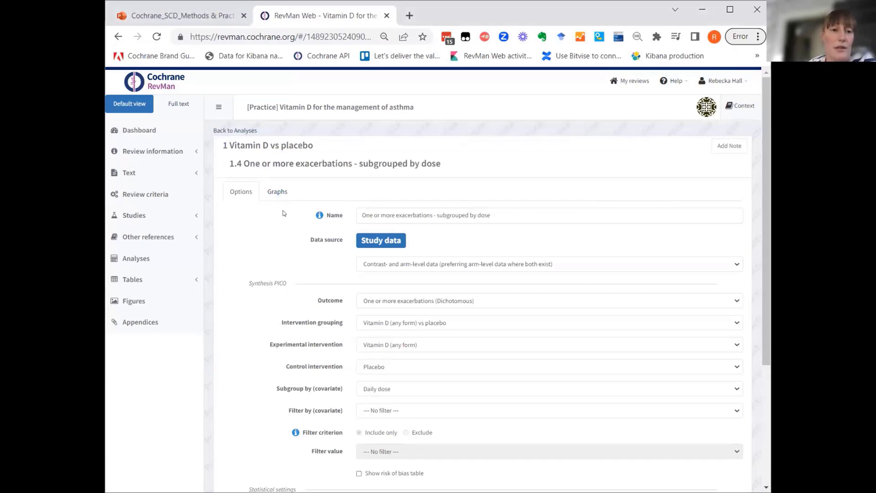
# - Review the forest plot for analysis 1.4, then go back to the analyses list
pyautogui.click(279, 193)
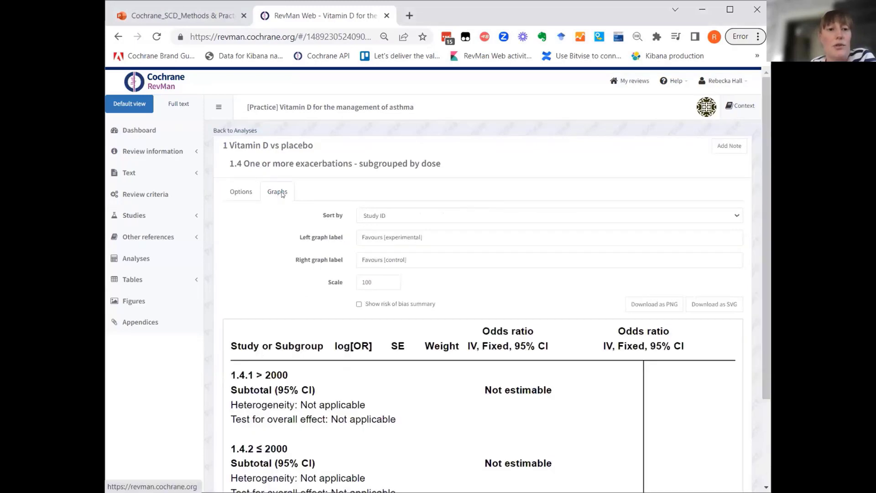
pyautogui.scroll(-3, 365, 451)
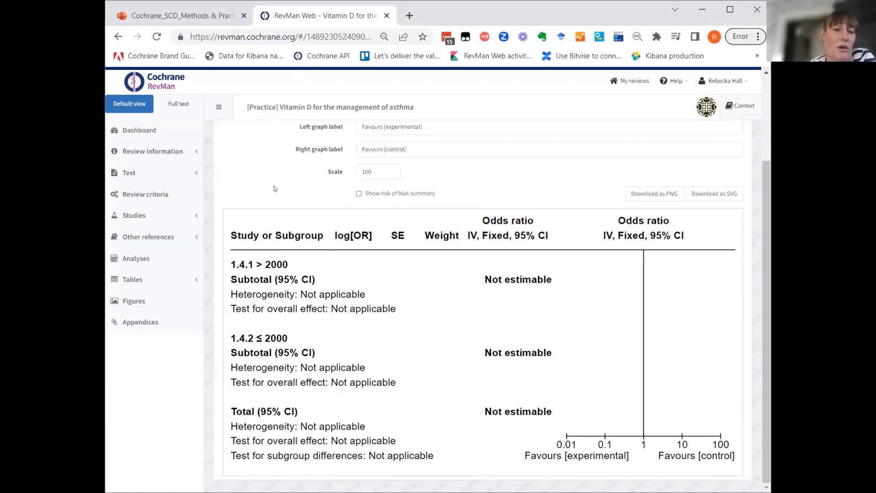
pyautogui.scroll(3, 385, 230)
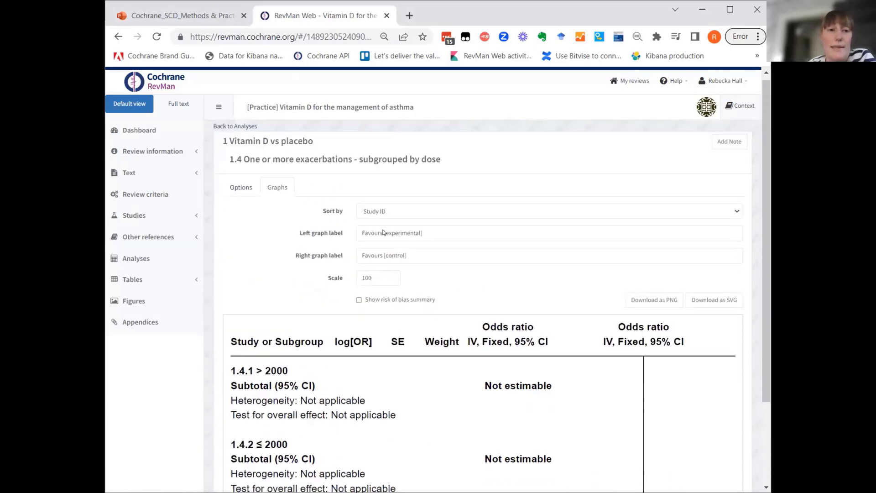
pyautogui.click(232, 131)
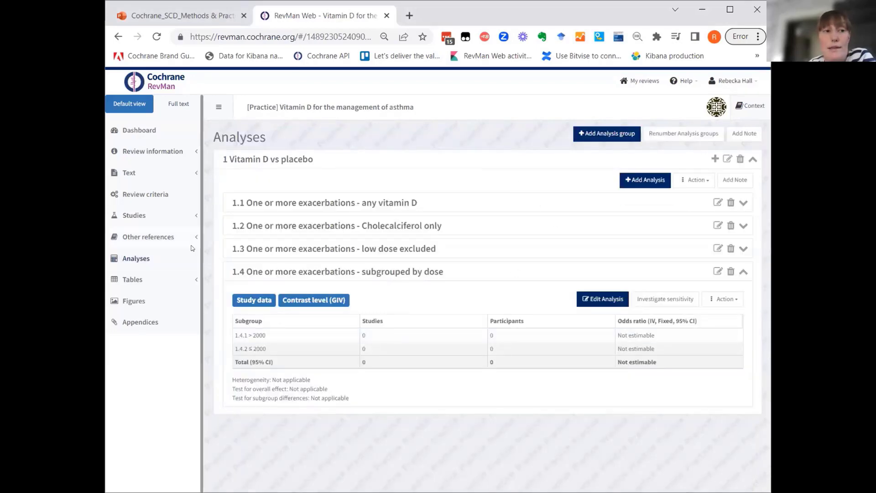
# - Go to Studies > Included in the sidebar, confirming no studies have been added yet
pyautogui.click(130, 214)
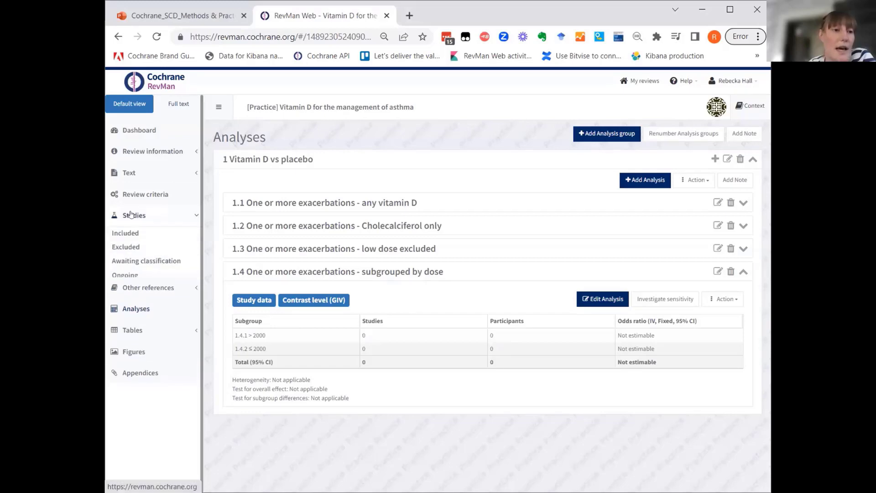
pyautogui.click(131, 234)
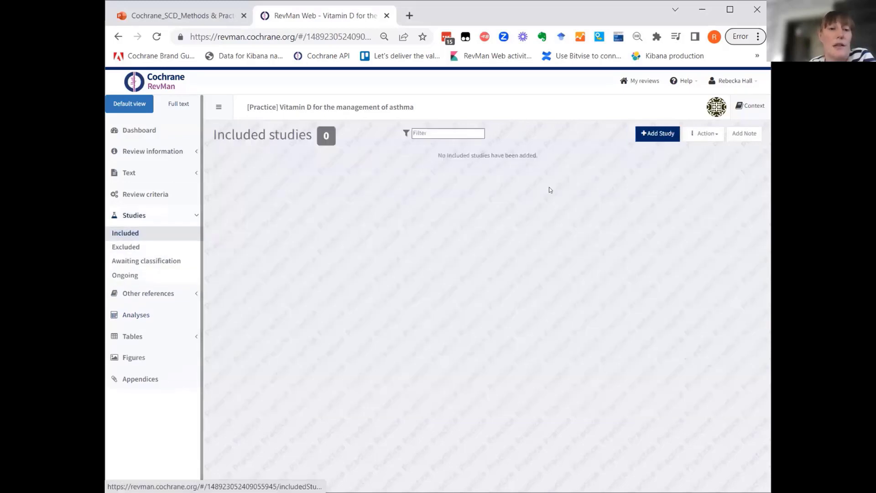